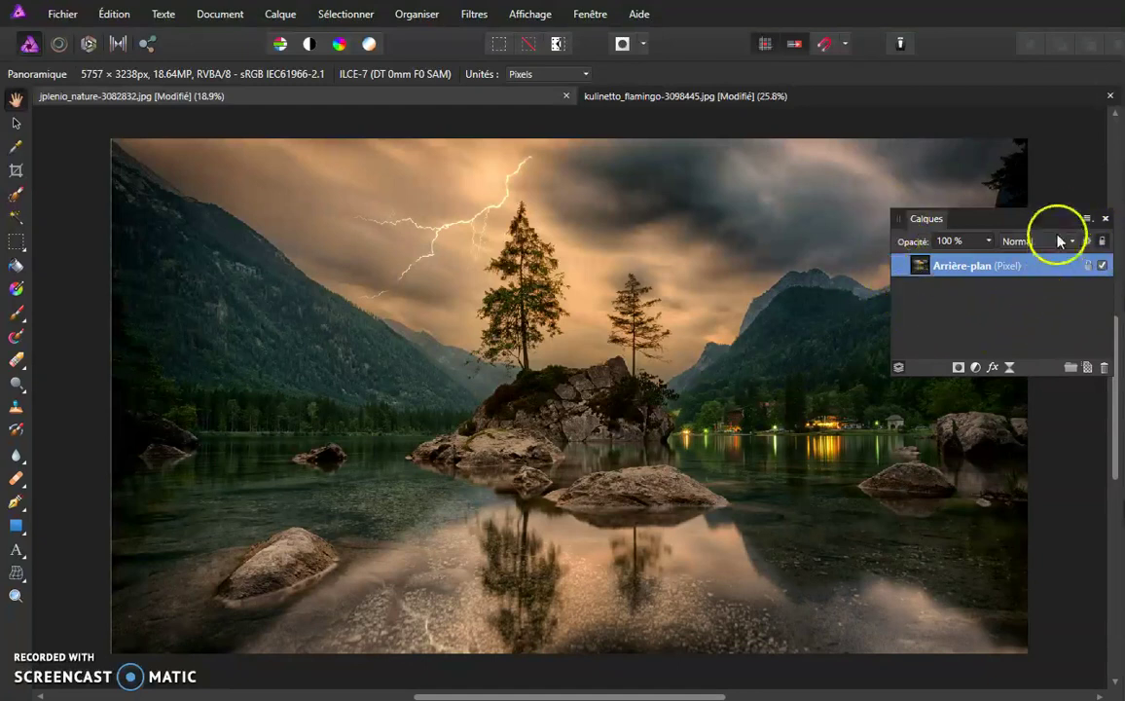
Move the Layers panel into place and bring up the kulinetto_flamingo document.
click(530, 14)
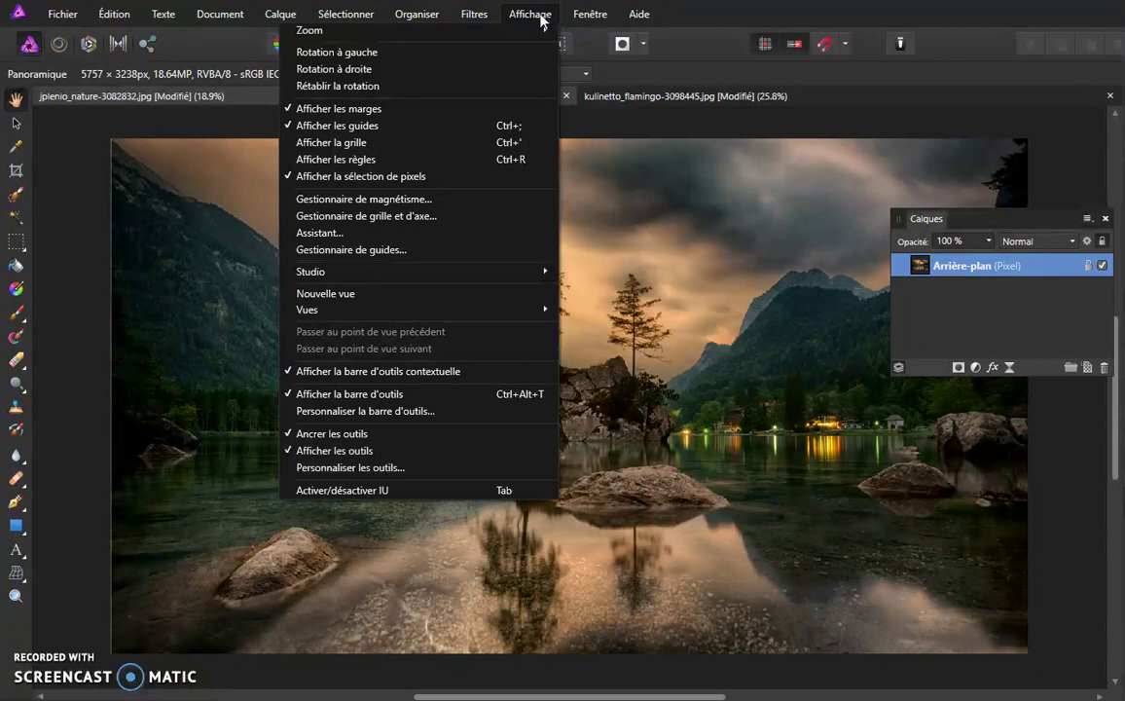
mouse_move(418, 272)
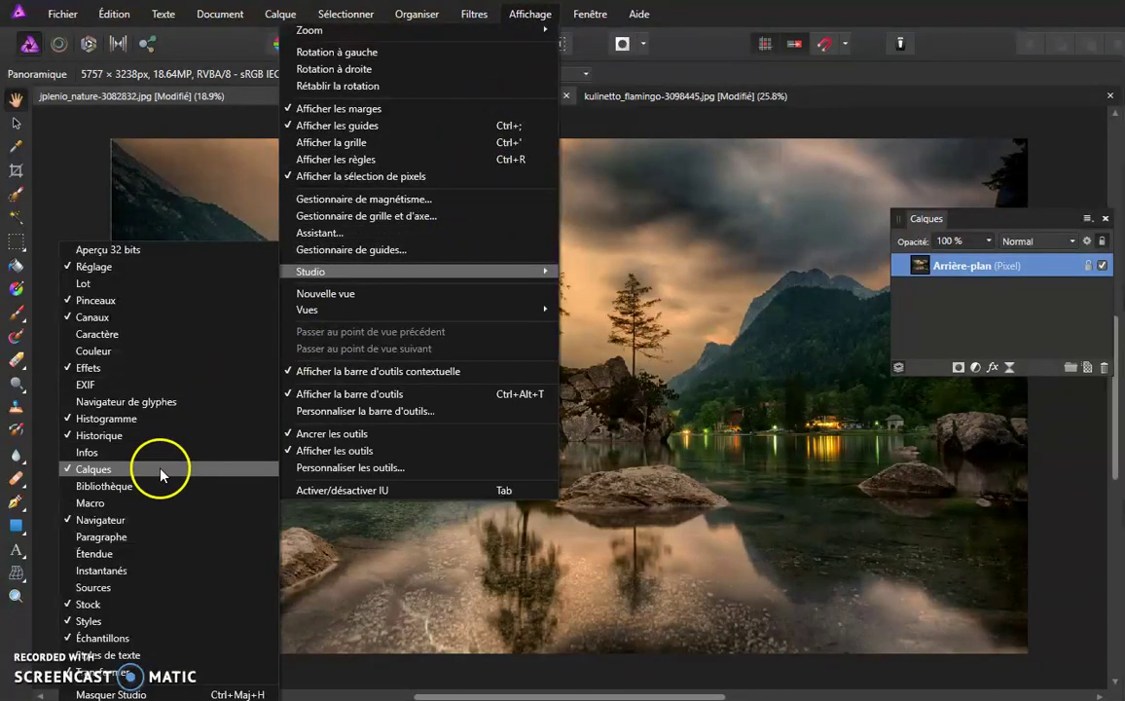
click(996, 225)
drag(1004, 223, 957, 175)
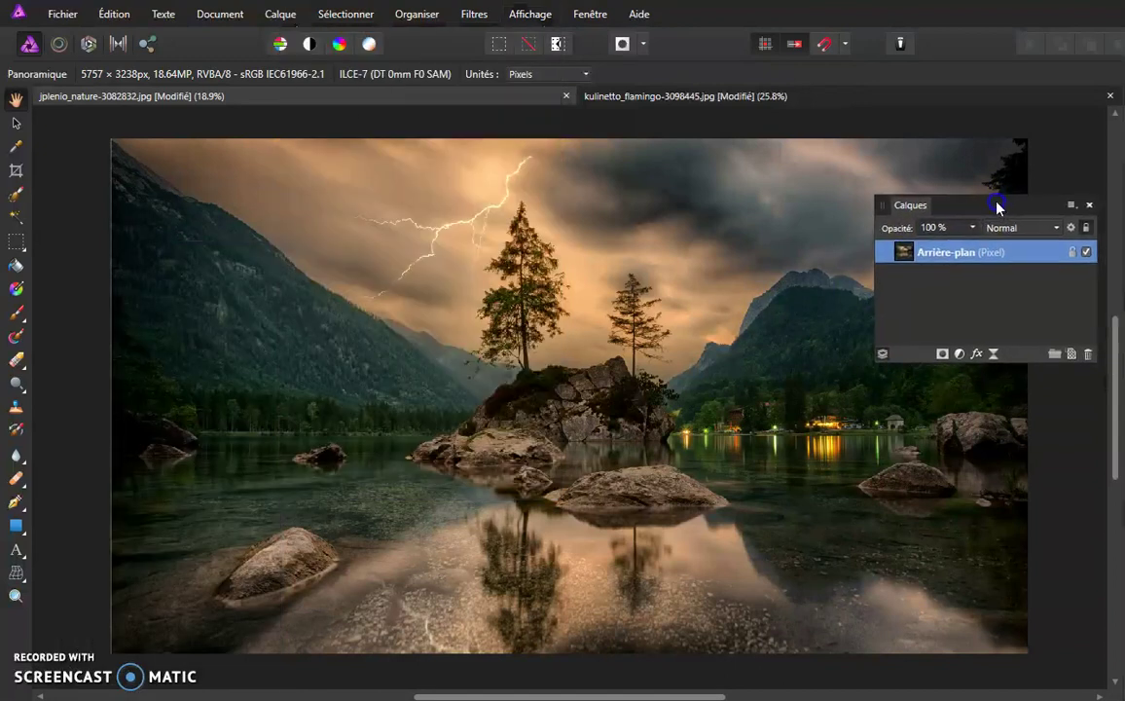
click(650, 97)
key(m)
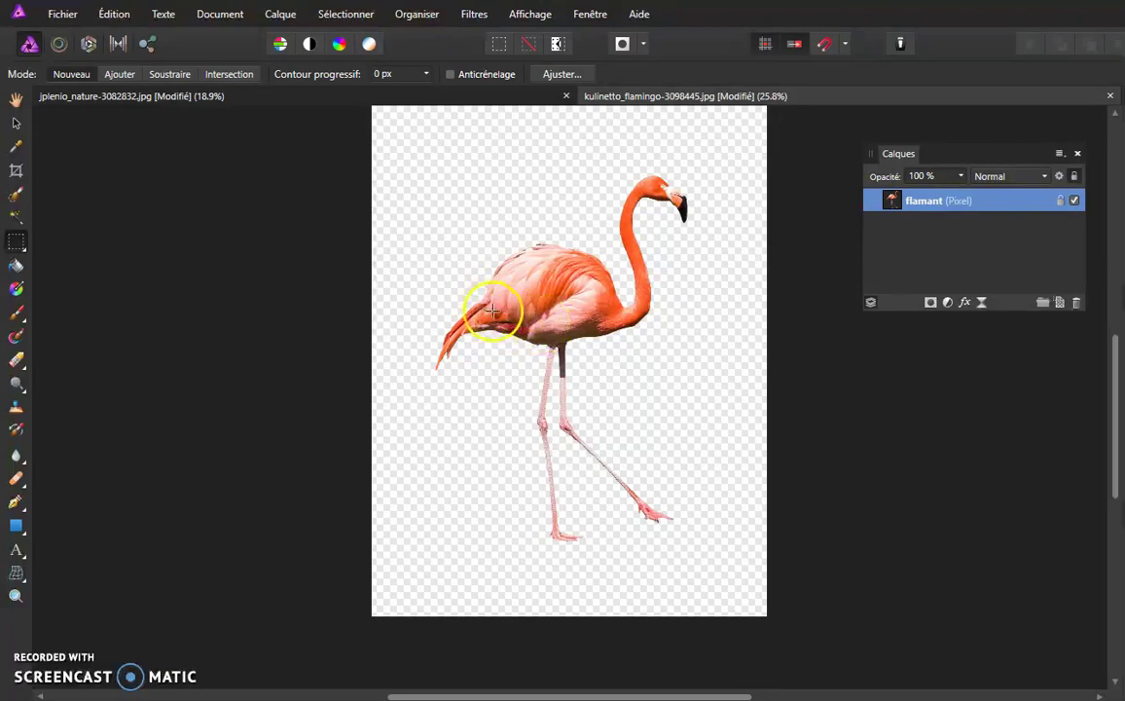
Select all of the flamingo image, copy it, and go back to the jplenio_nature landscape.
key(ctrl+a)
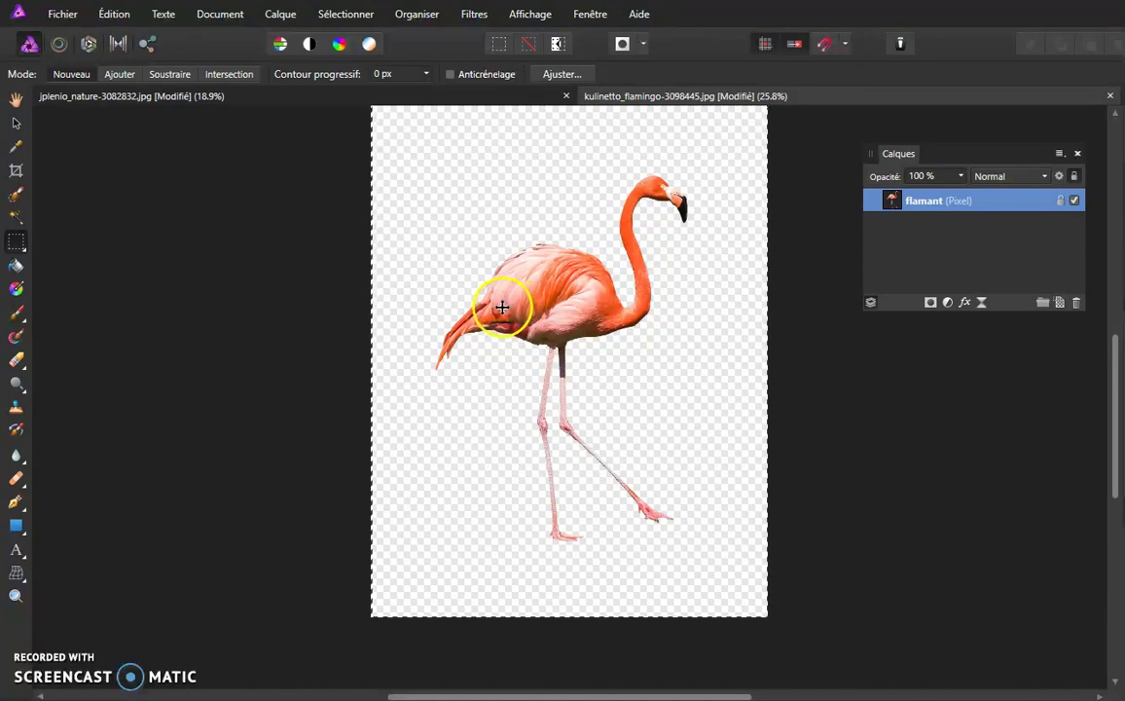
click(342, 15)
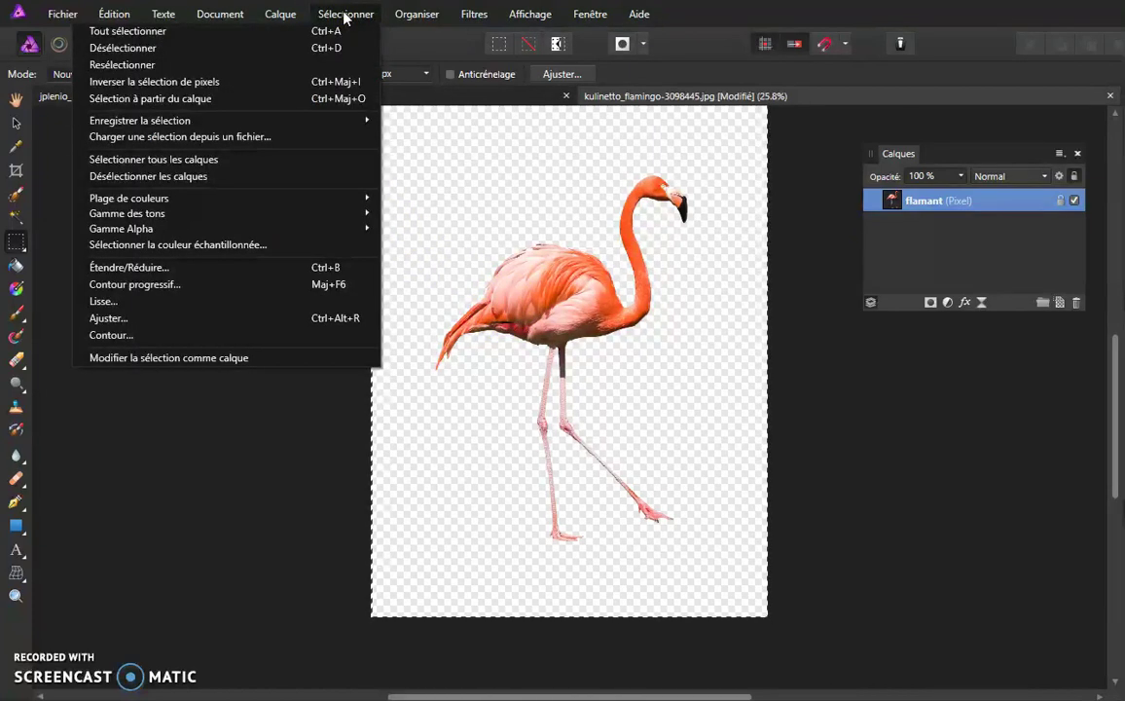
click(346, 14)
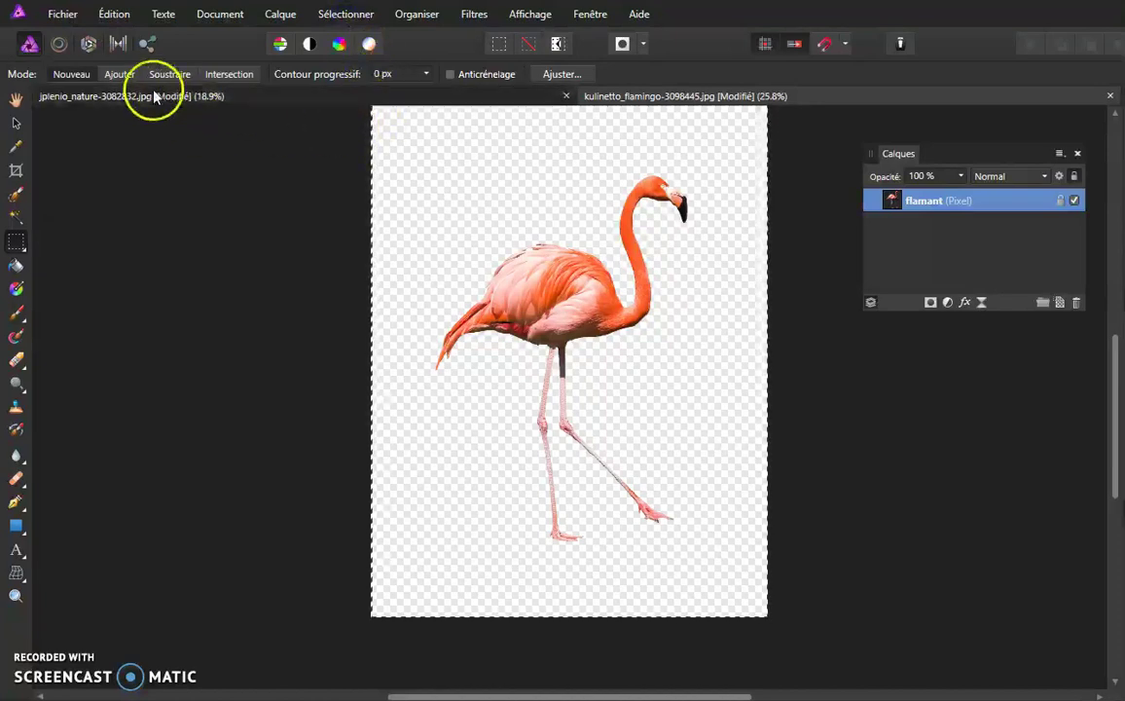
click(122, 17)
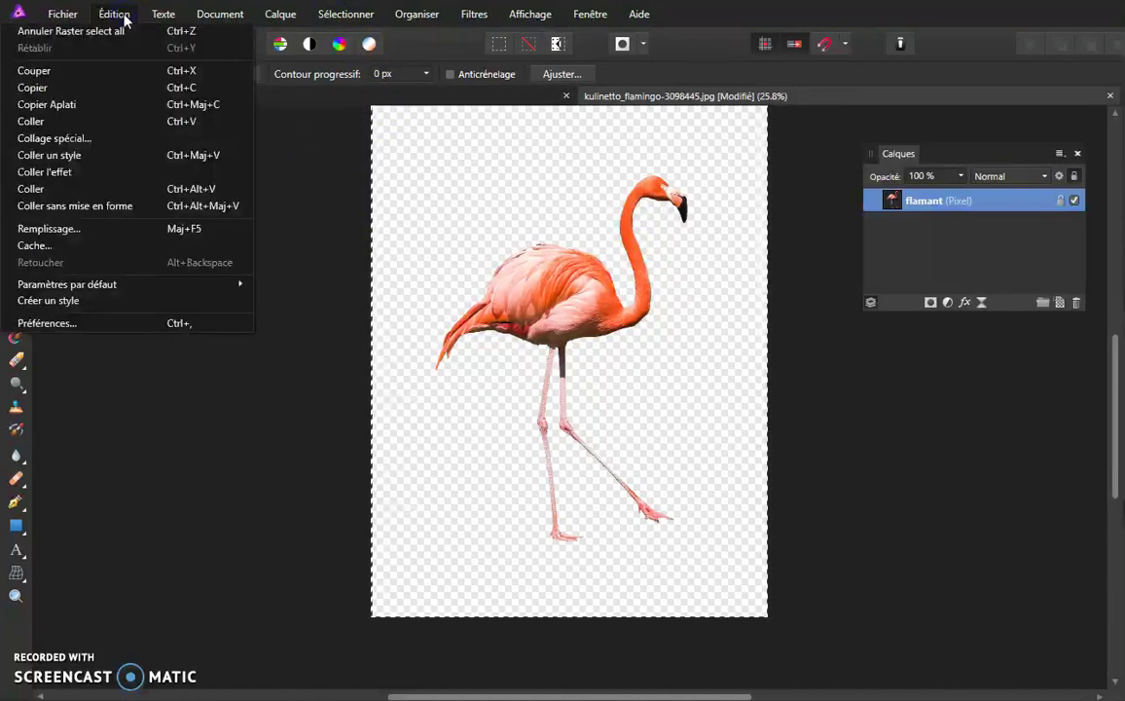
click(121, 14)
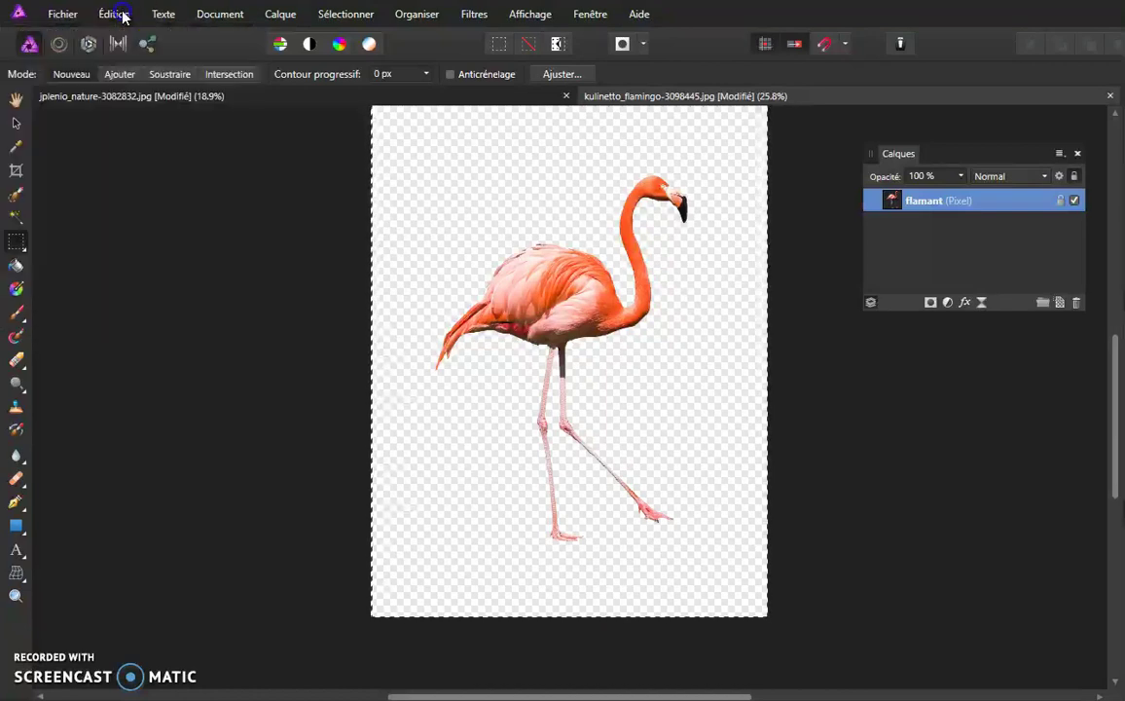
click(244, 99)
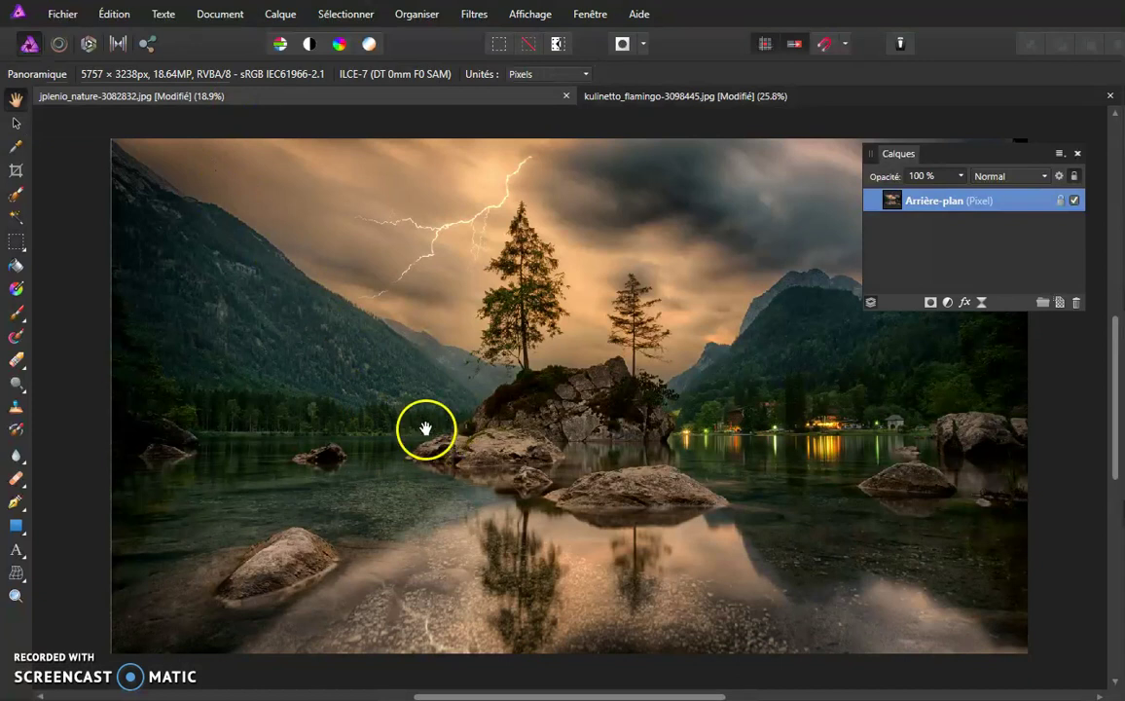
Paste the flamingo as a flamant layer, check flamant and Arrière-plan visibility, then reselect flamant.
key(ctrl+v)
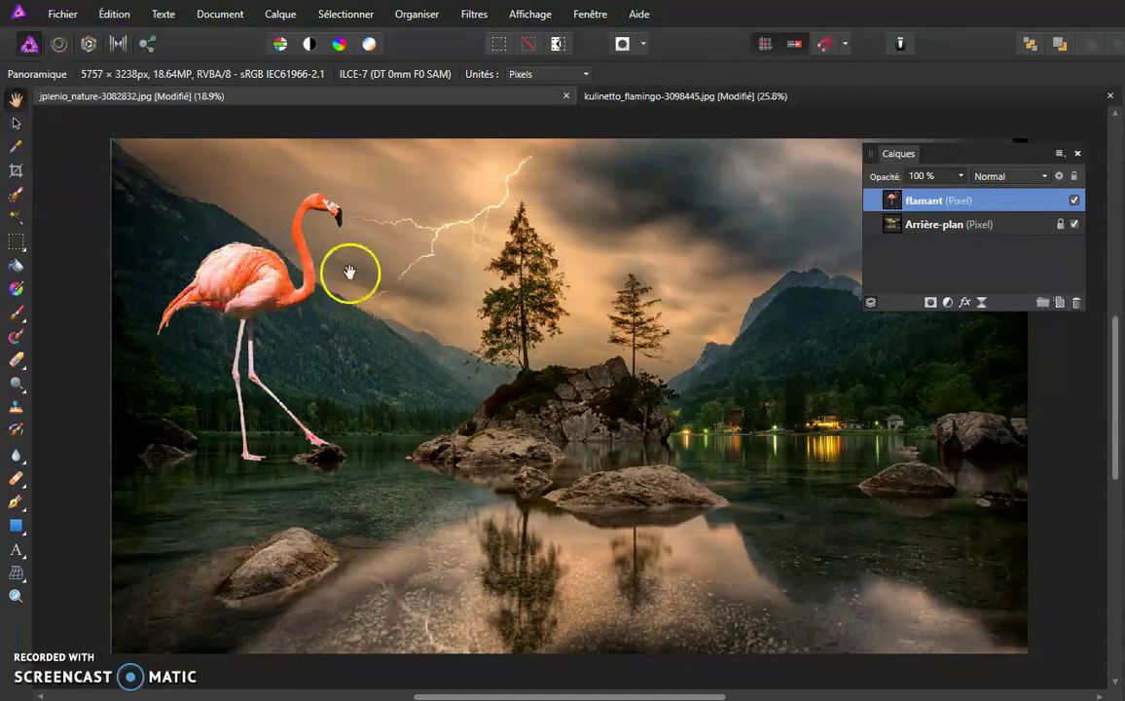
drag(963, 158, 926, 153)
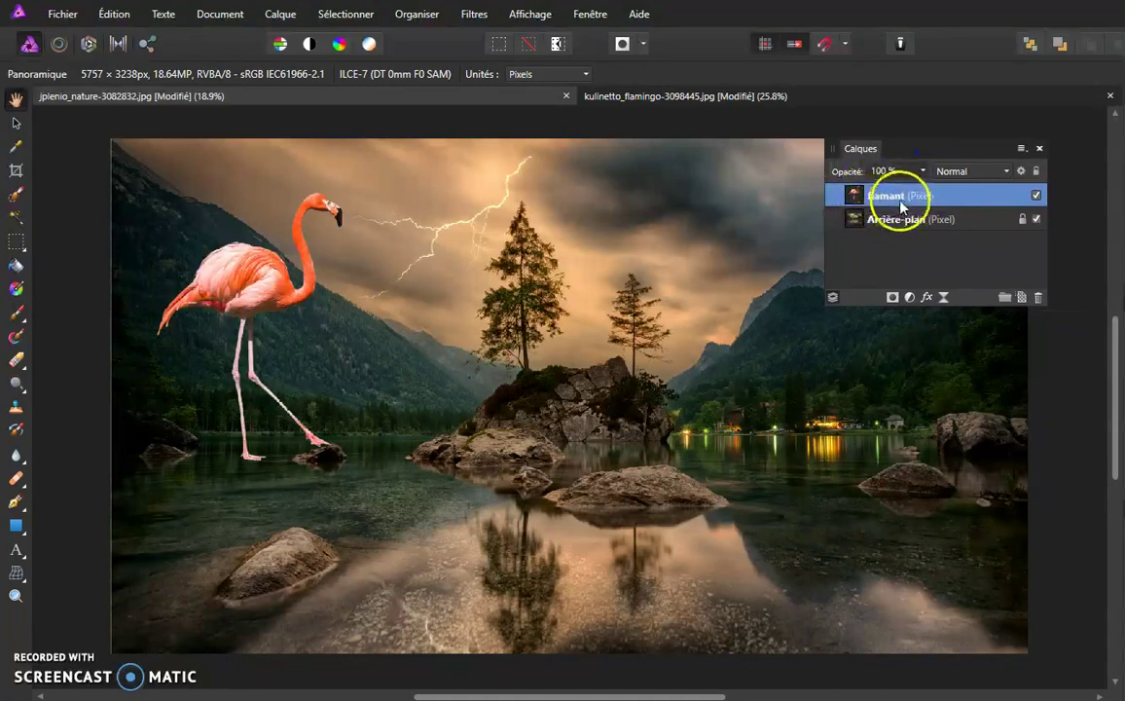
click(1037, 196)
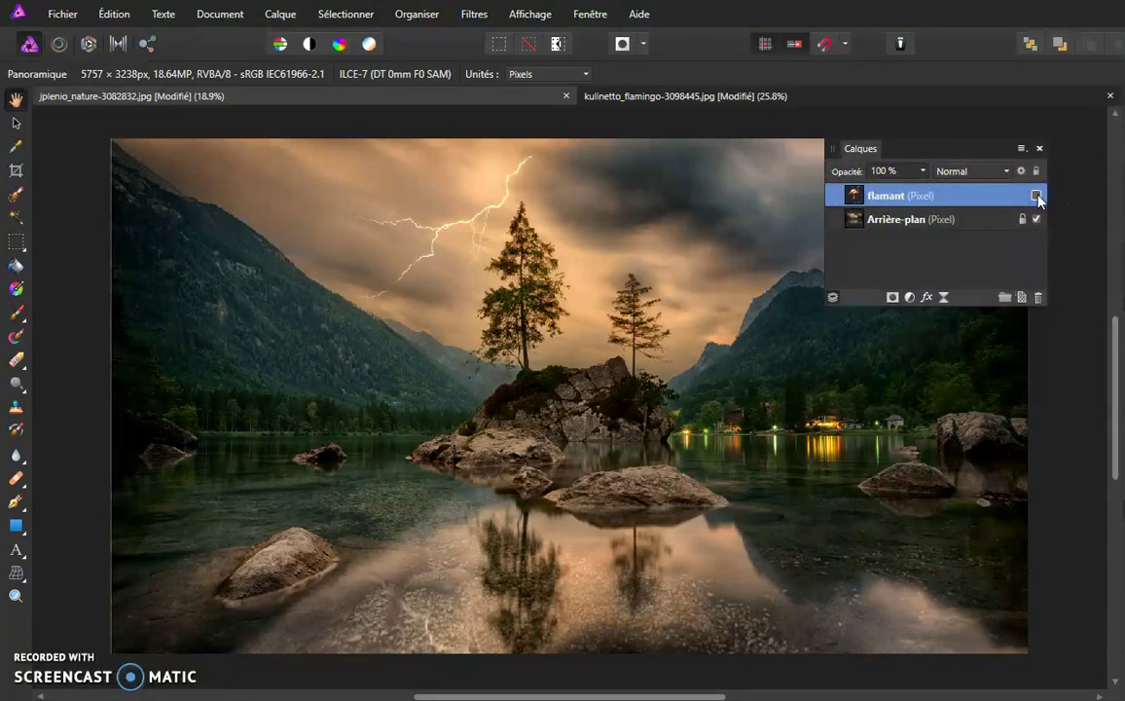
click(1038, 196)
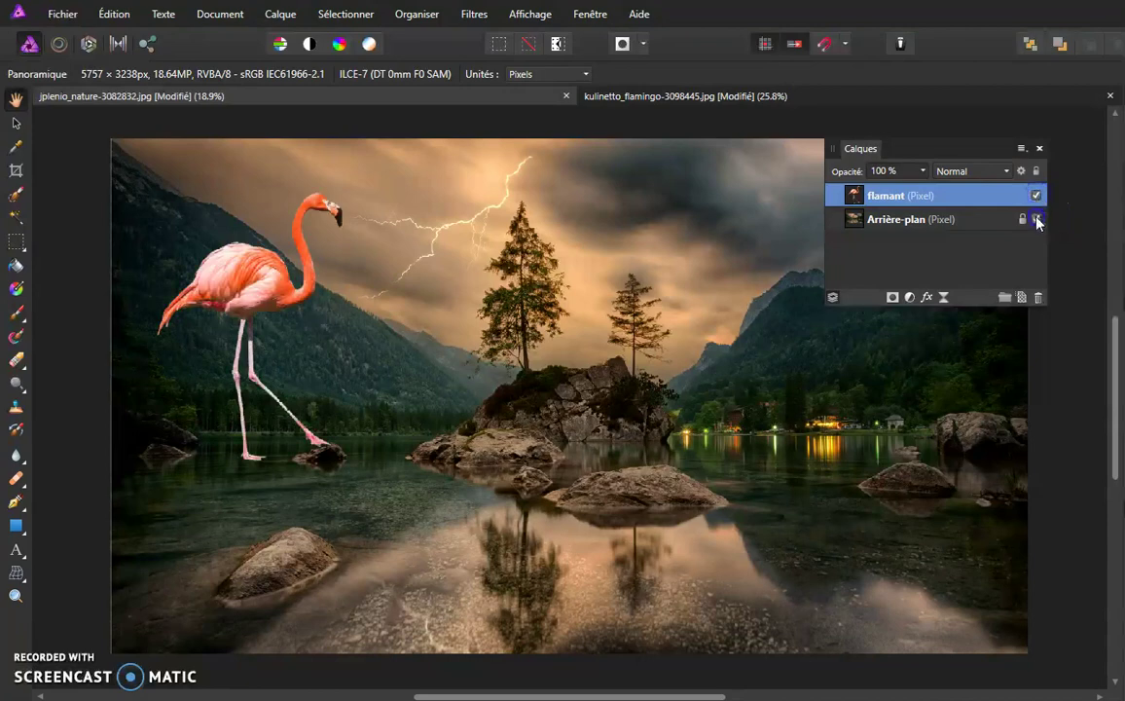
click(1037, 220)
click(1037, 220)
click(1037, 220)
click(1038, 220)
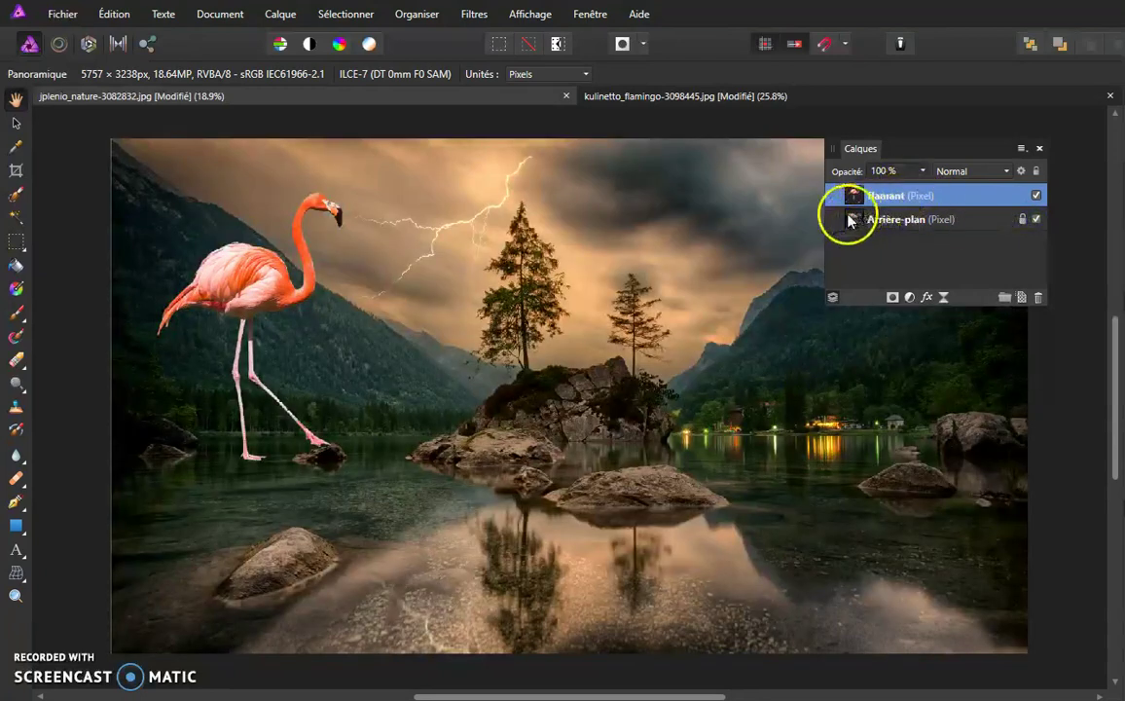
click(901, 222)
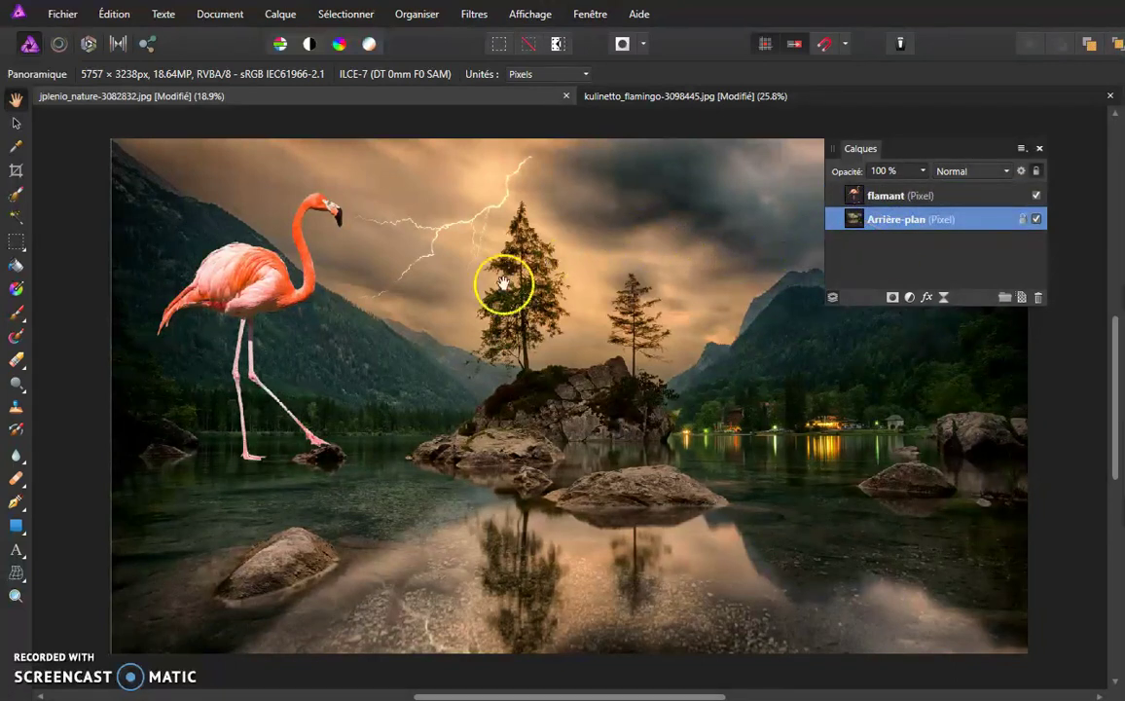
click(915, 194)
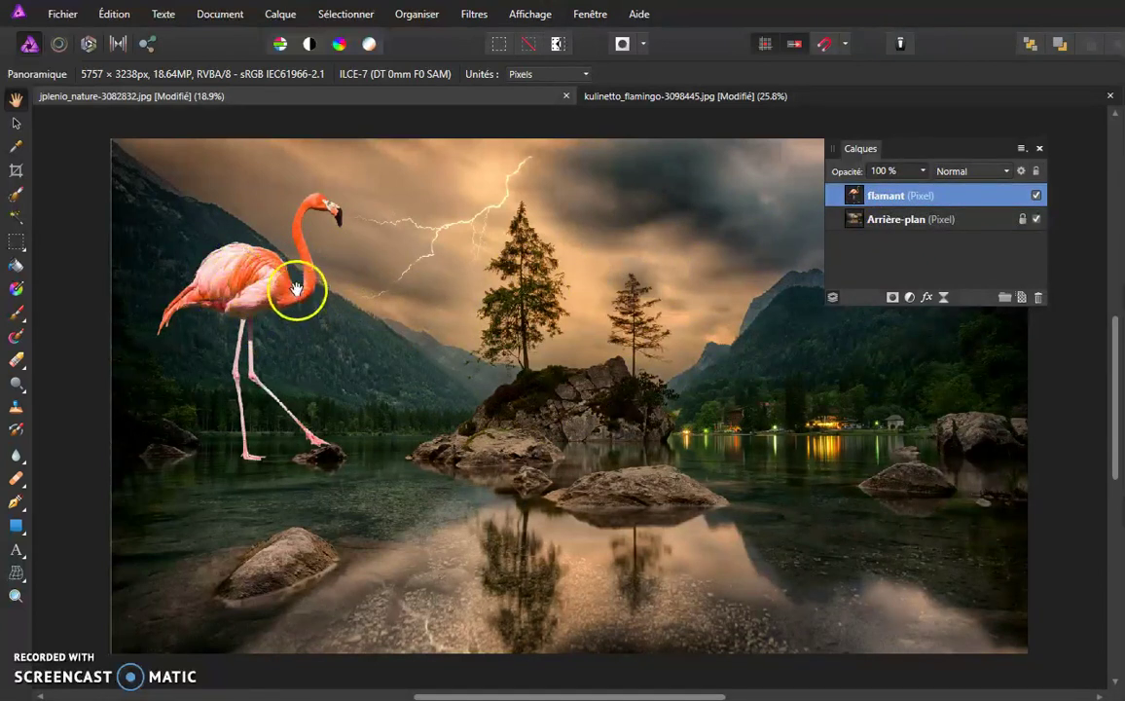
Move the flamingo down-left and shrink it to stand on the front rock.
click(16, 125)
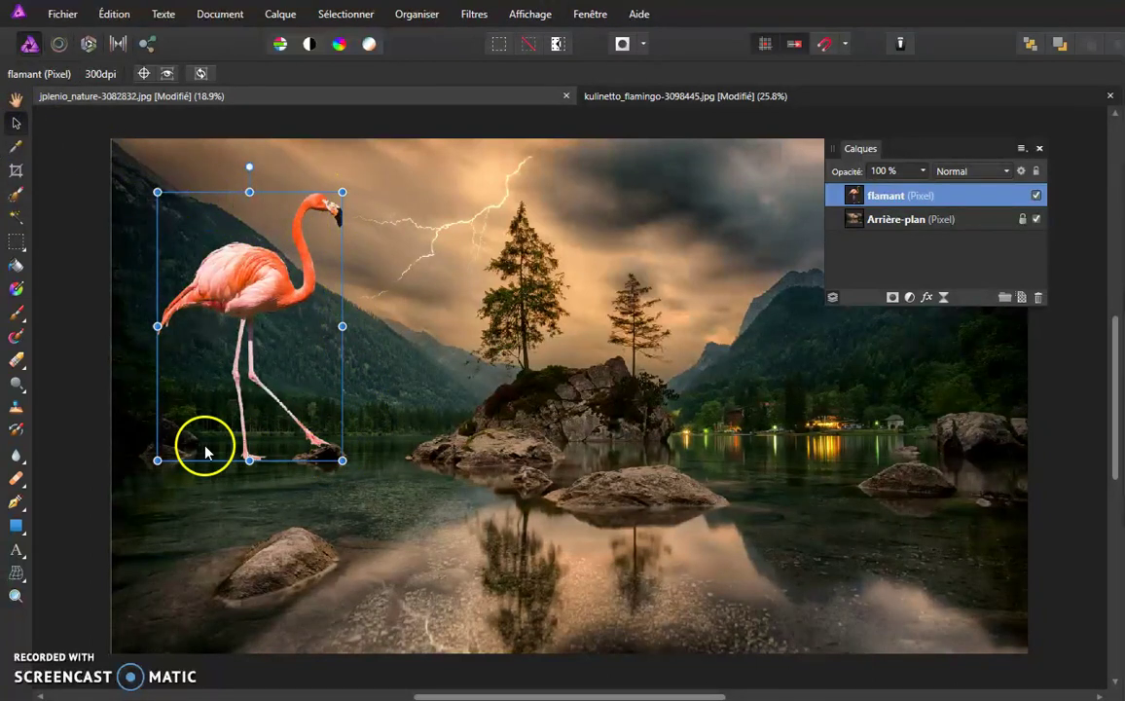
click(251, 275)
mouse_move(251, 275)
mouse_down()
mouse_move(235, 375)
mouse_move(216, 390)
mouse_up()
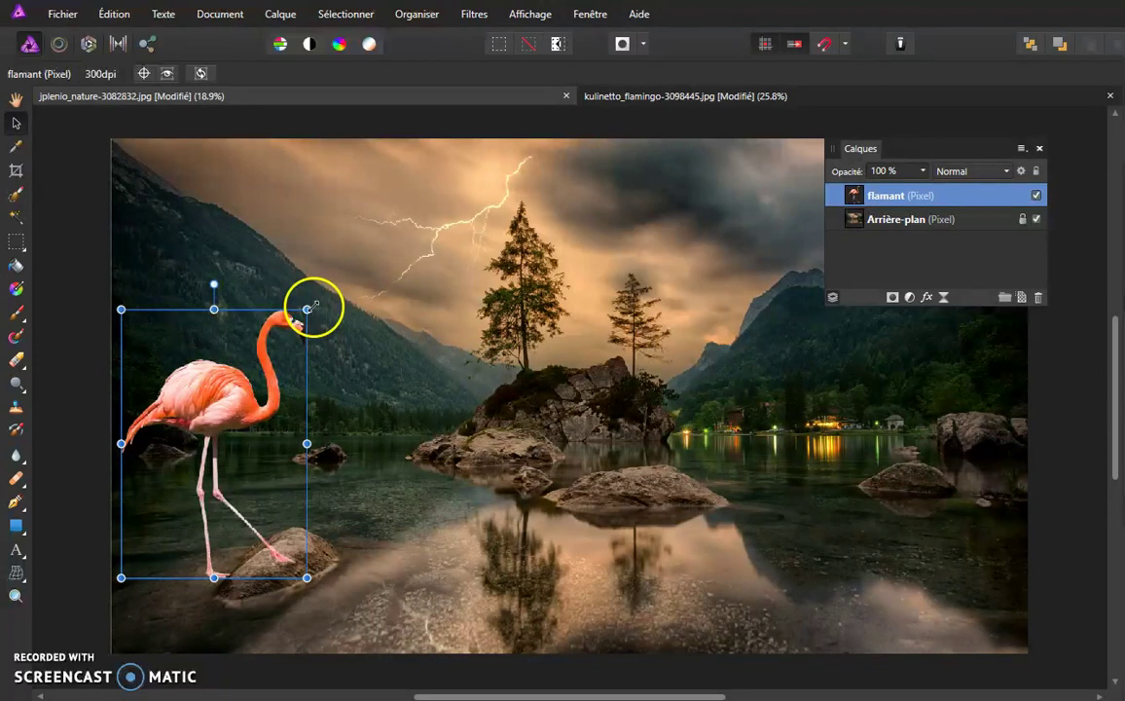
mouse_move(308, 309)
mouse_down()
mouse_move(258, 358)
mouse_move(293, 330)
mouse_move(275, 352)
mouse_up()
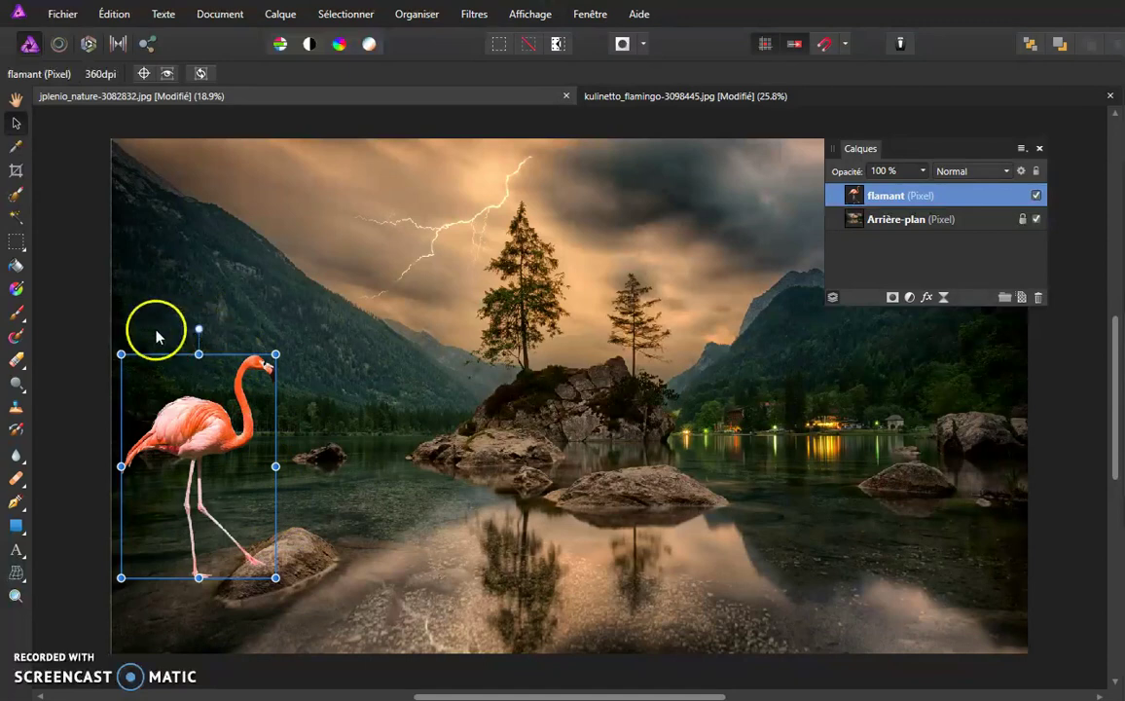
Tilt the flamingo about 6 degrees, then zoom out and select the background image.
key(ctrl+plus)
key(ctrl+plus)
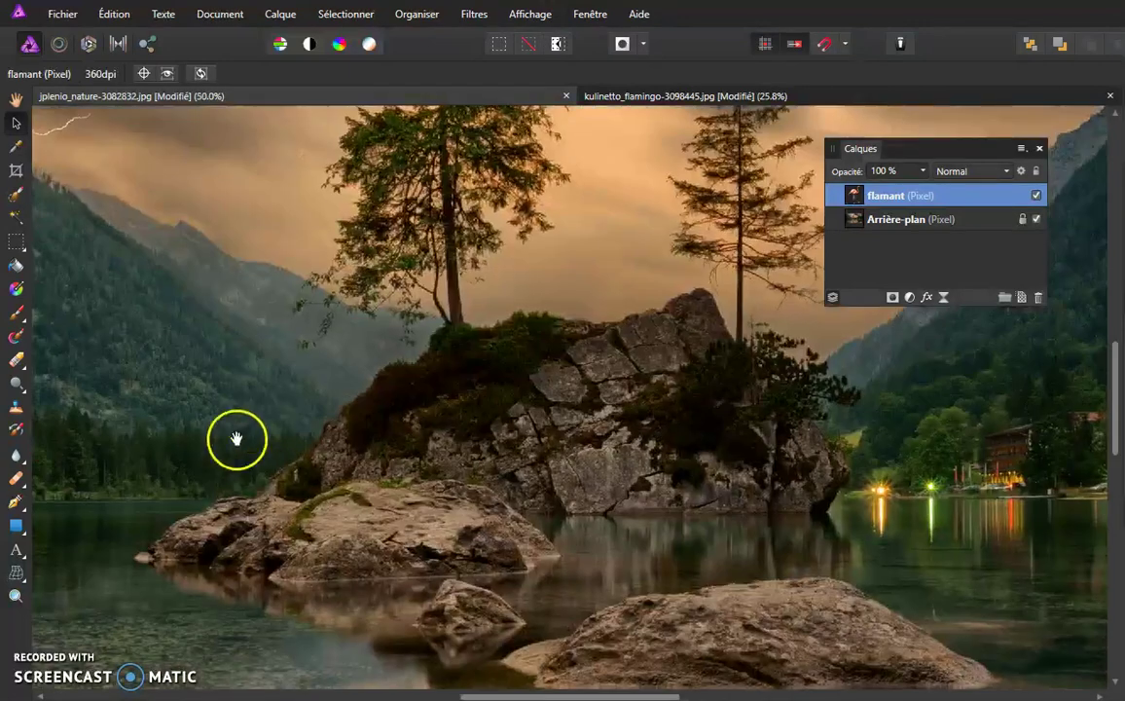
drag(143, 475, 753, 341)
drag(313, 372, 557, 473)
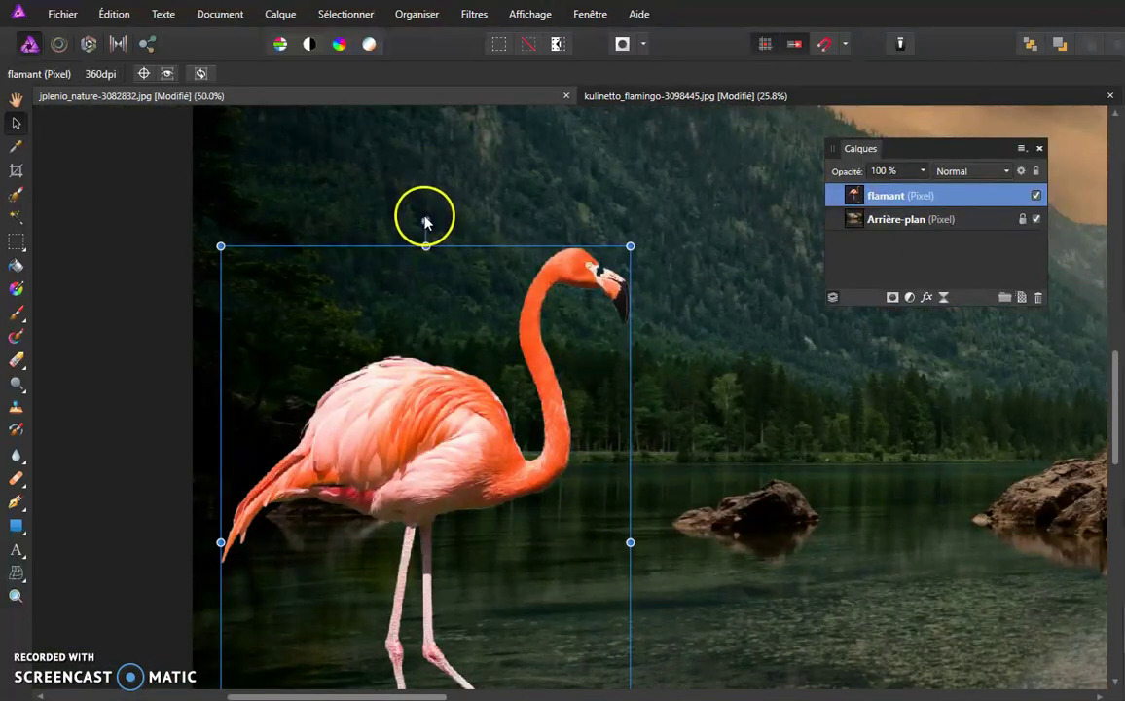
drag(426, 220, 395, 215)
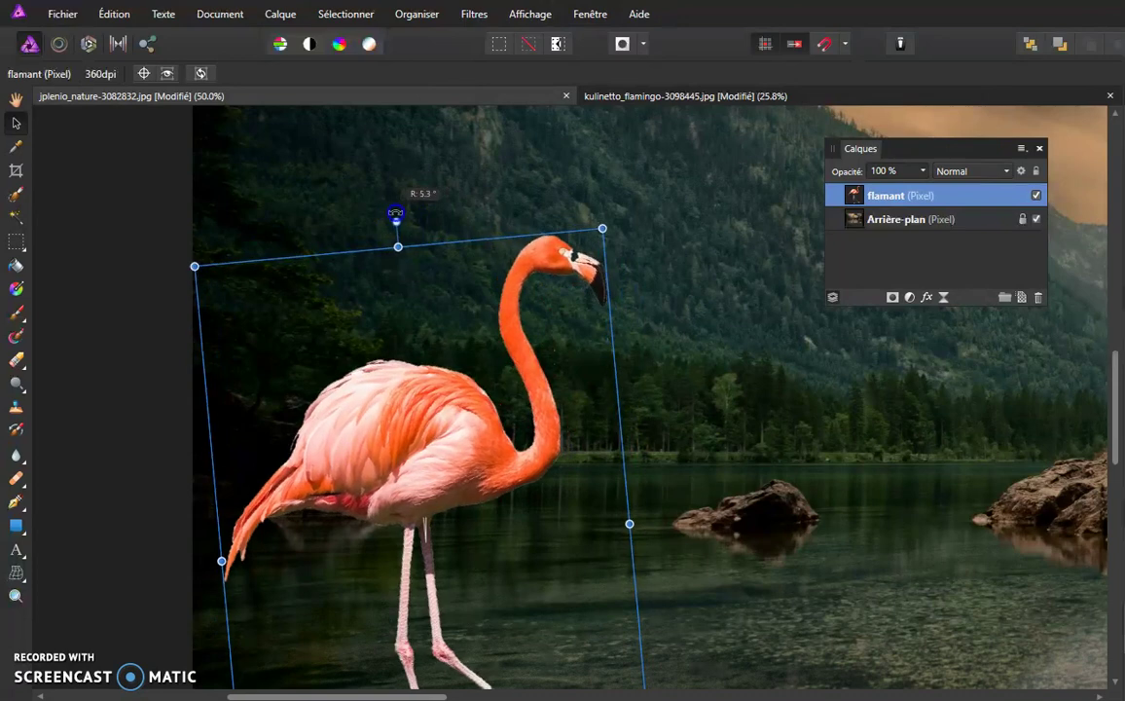
key(ctrl+minus)
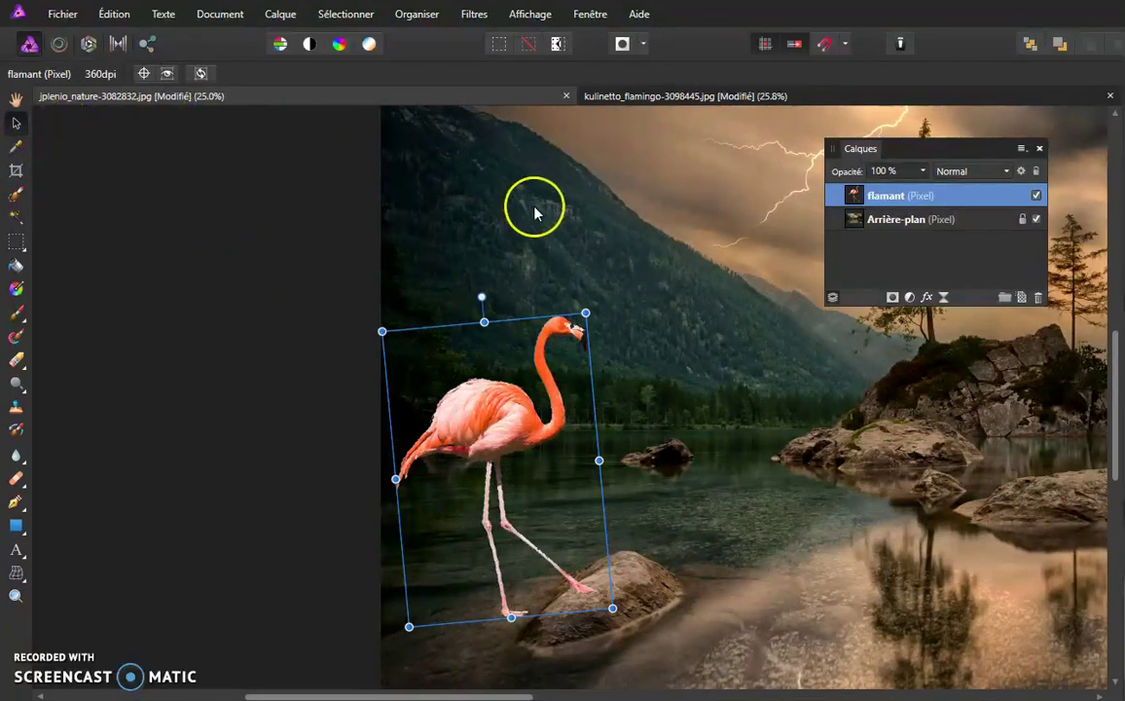
key(ctrl+minus)
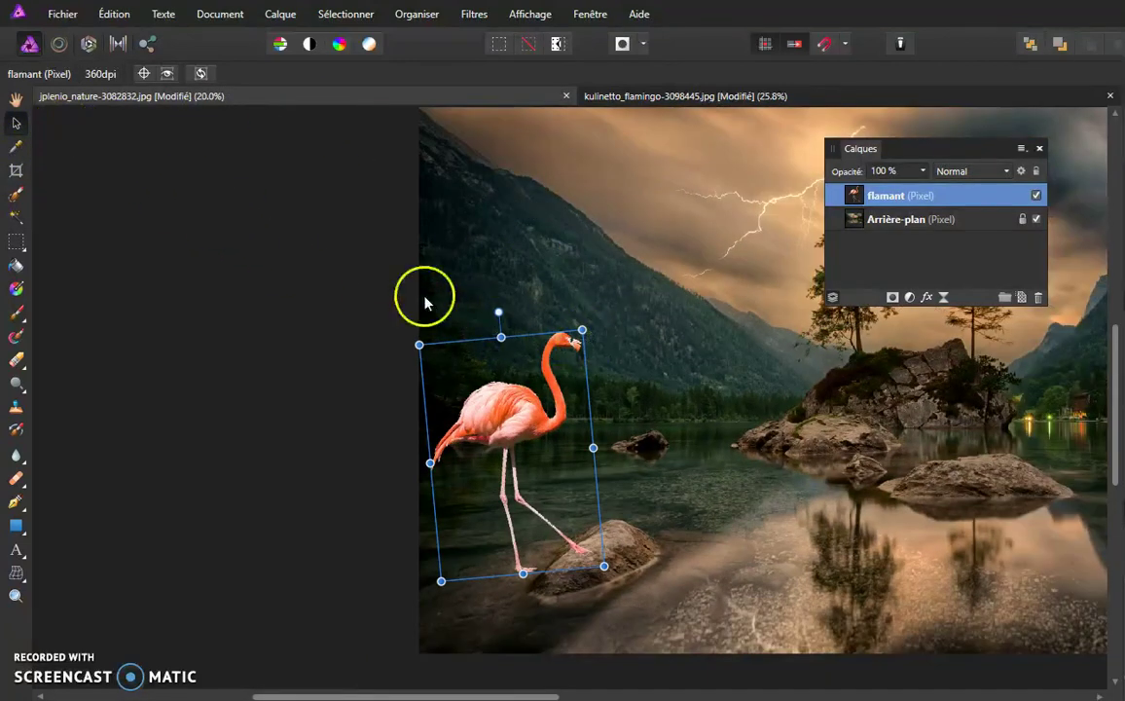
click(925, 228)
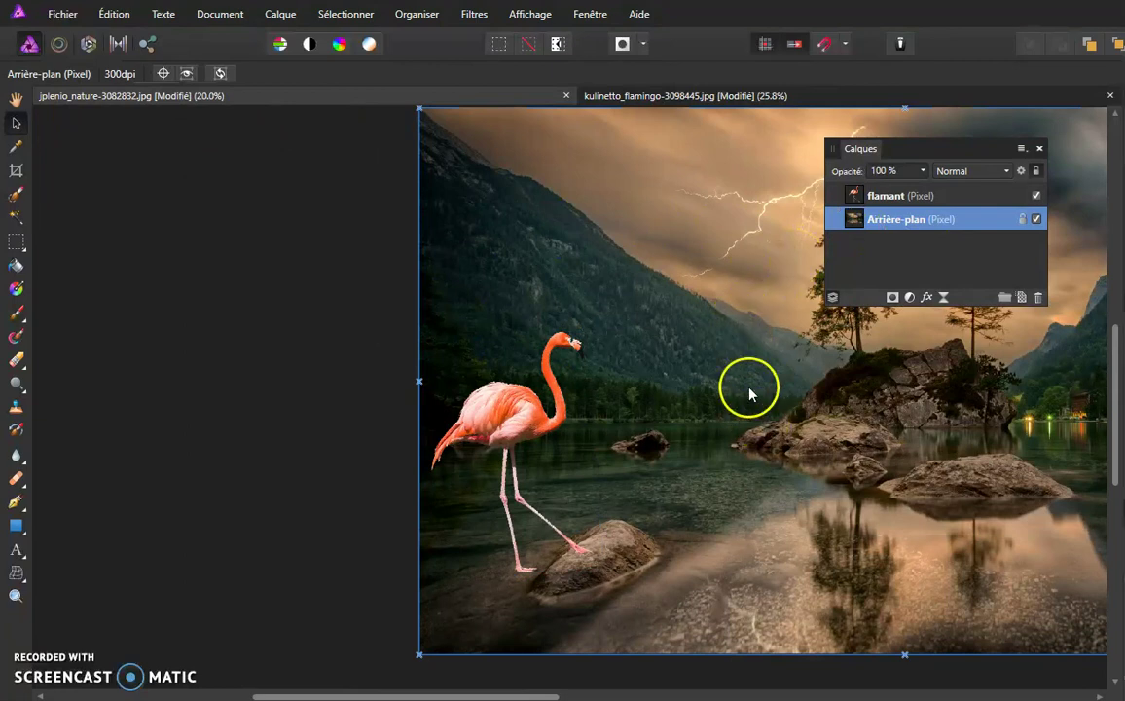
drag(736, 344, 299, 432)
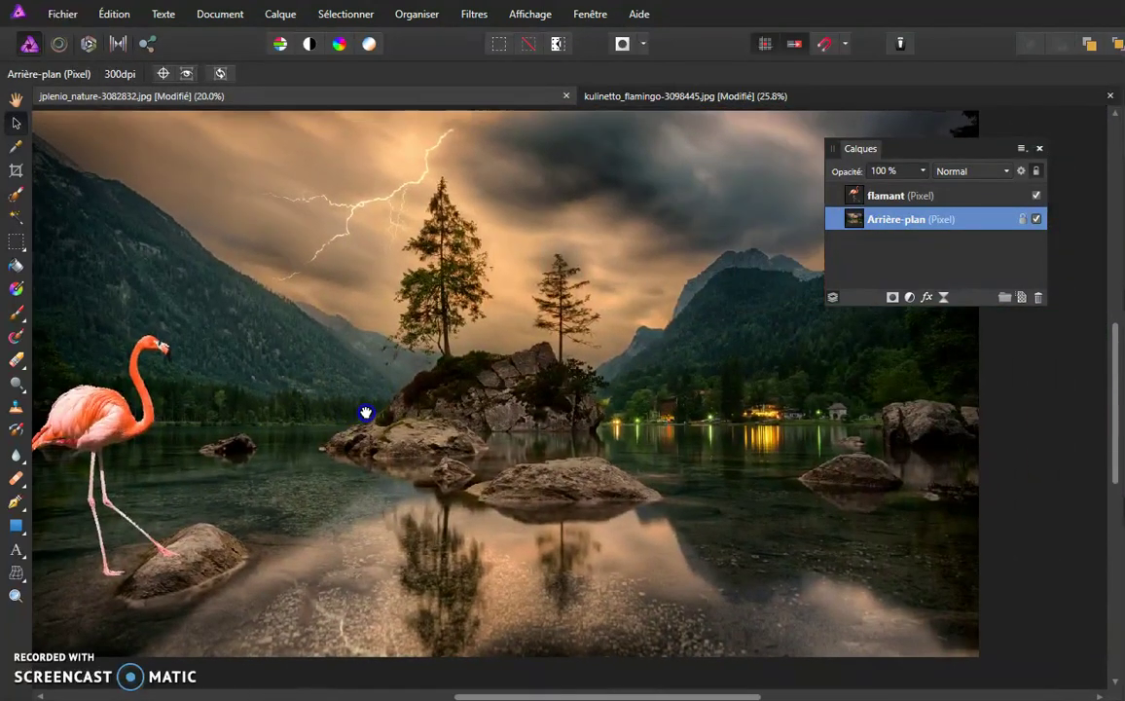
click(376, 419)
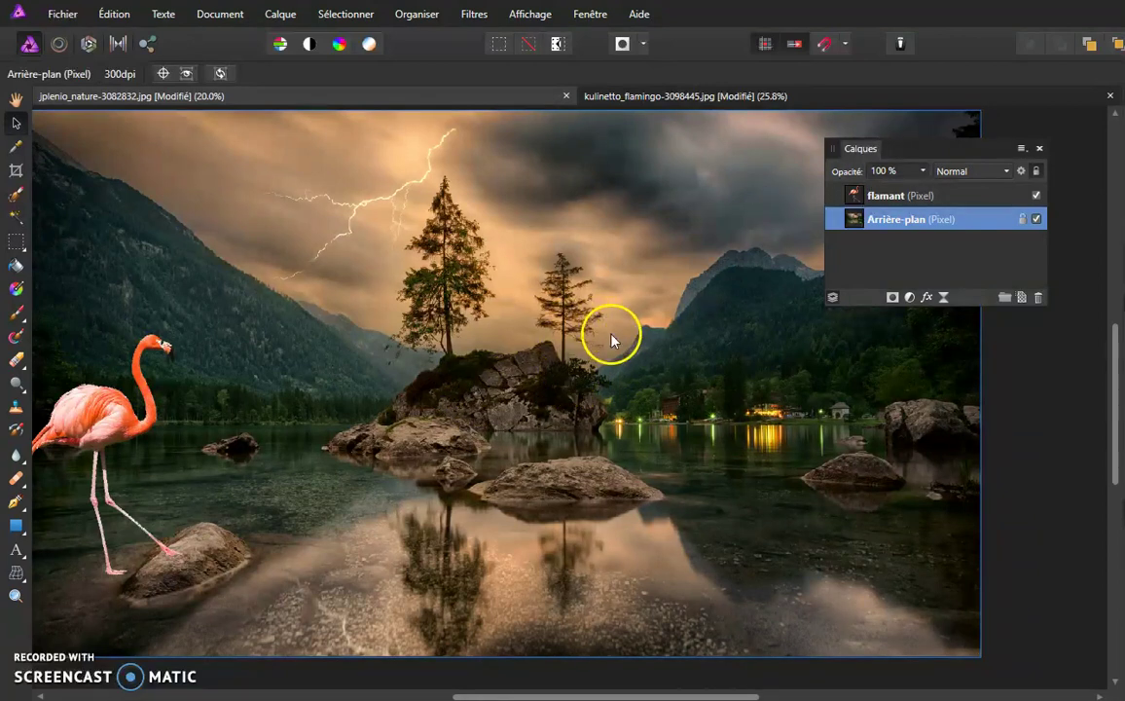
Paste a second flamingo, shrink it, and place it in the water right of the island.
key(ctrl+v)
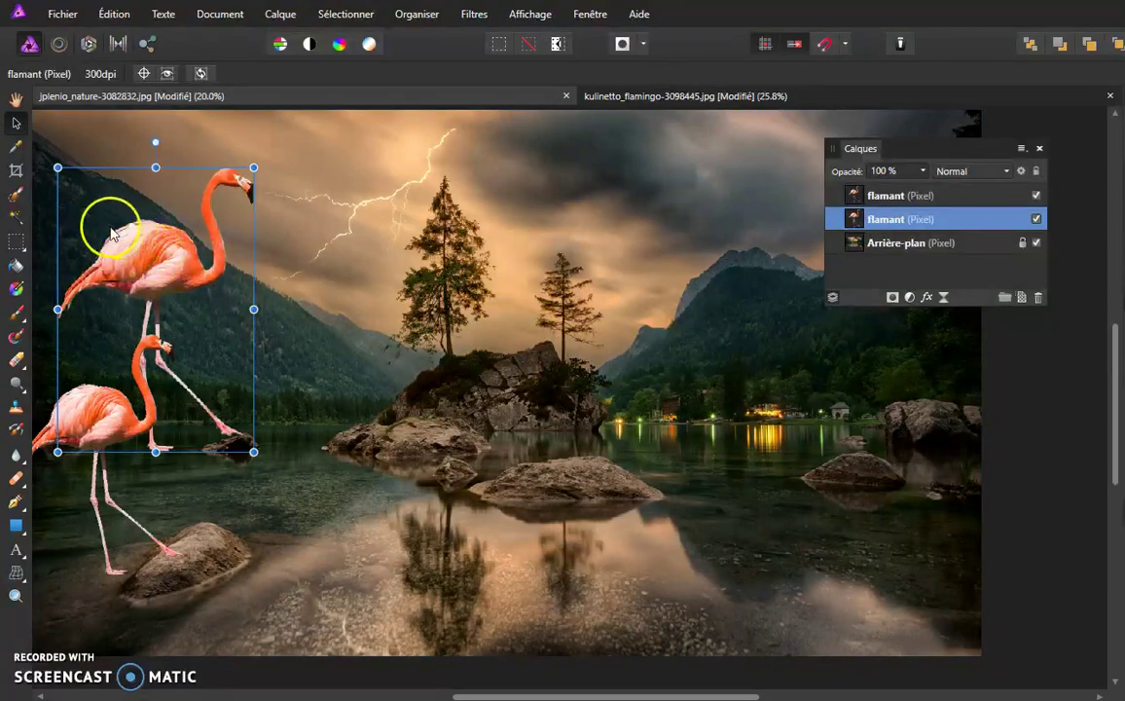
mouse_move(163, 250)
mouse_down()
mouse_move(686, 283)
mouse_move(683, 272)
mouse_up()
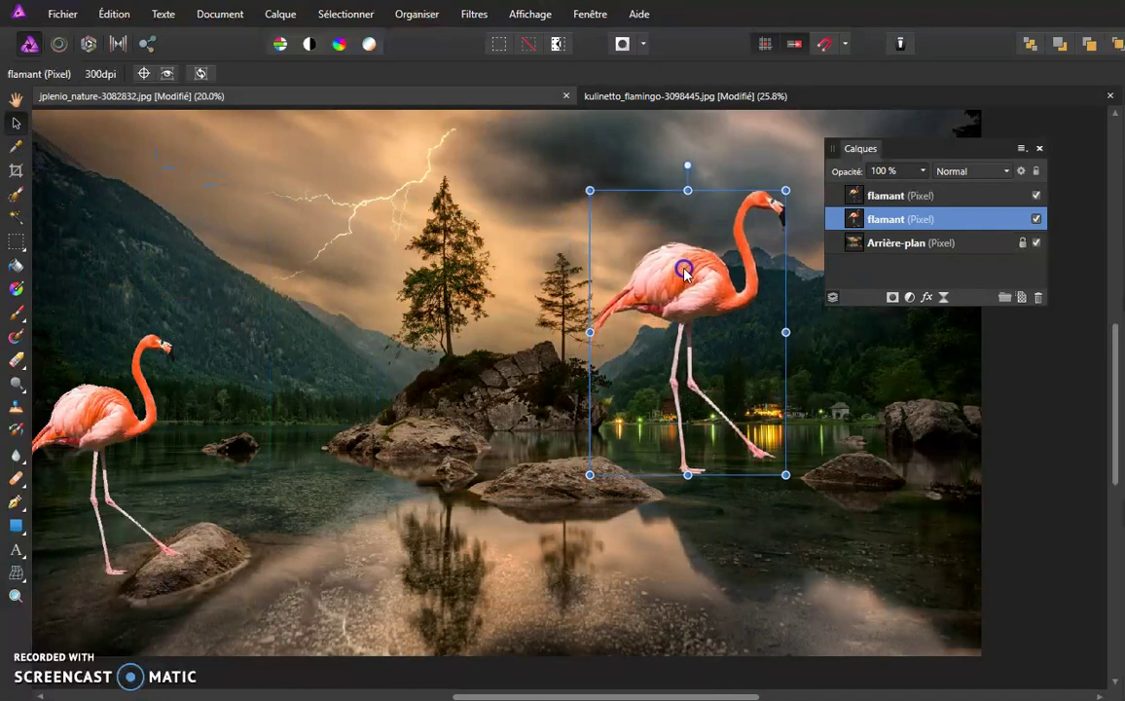
drag(783, 190, 685, 333)
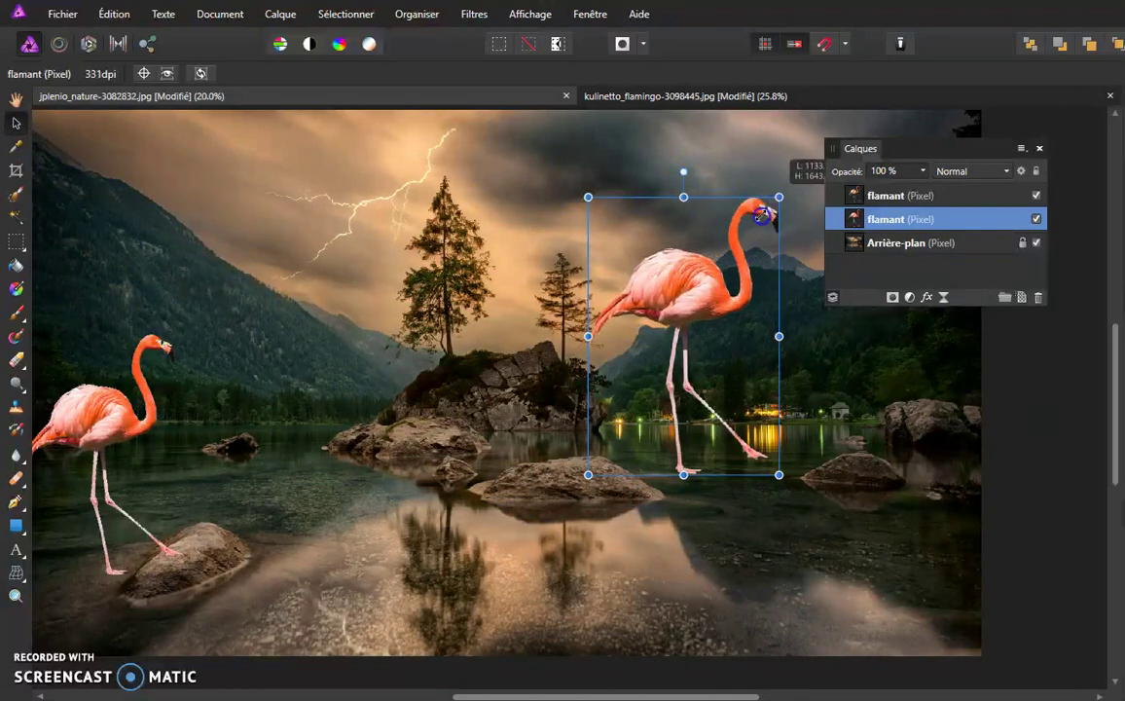
drag(643, 382, 707, 389)
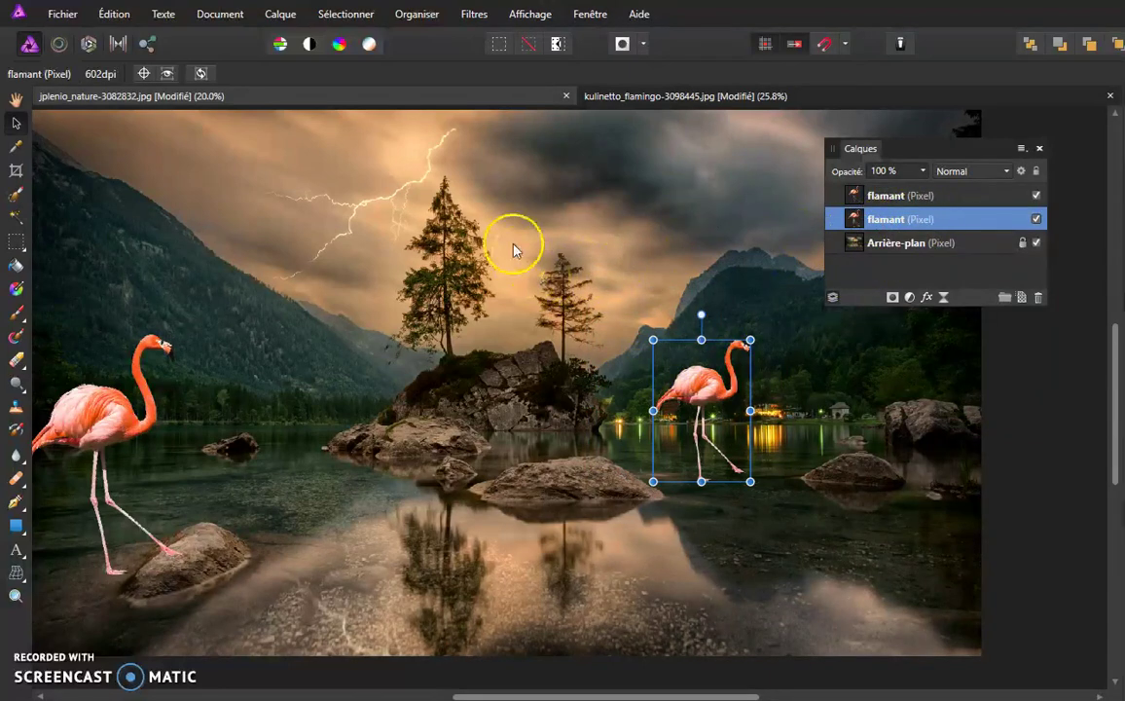
Flip the second flamingo horizontally to face left and fine-tune its position.
click(414, 16)
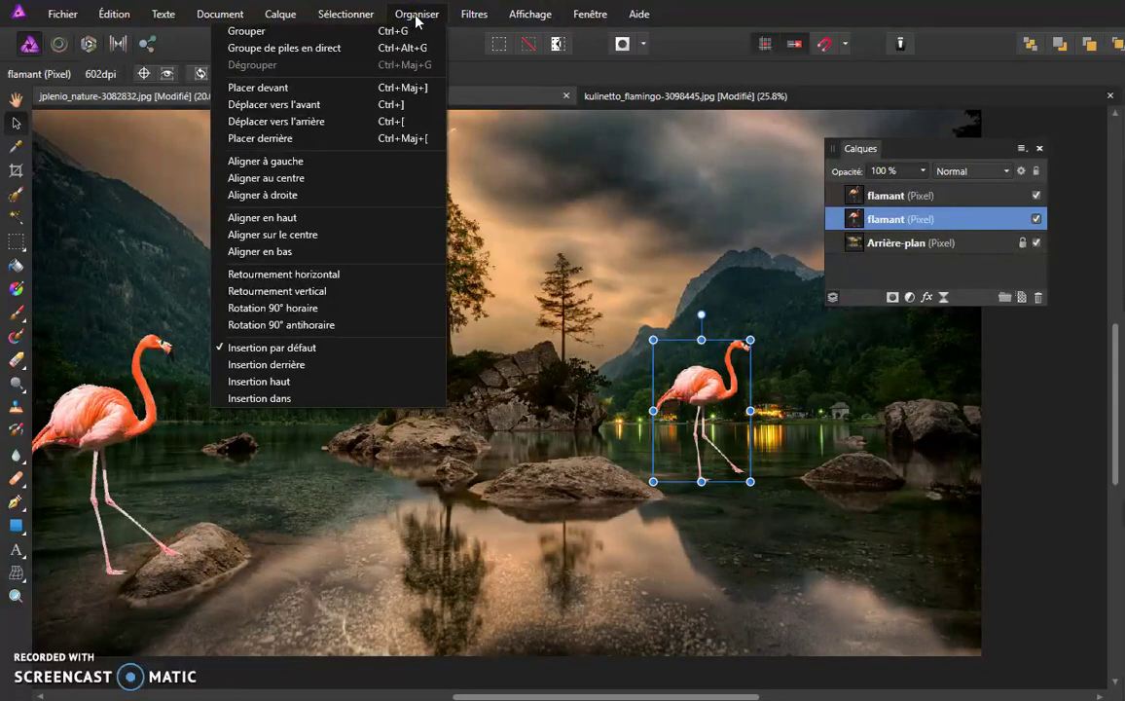
click(349, 279)
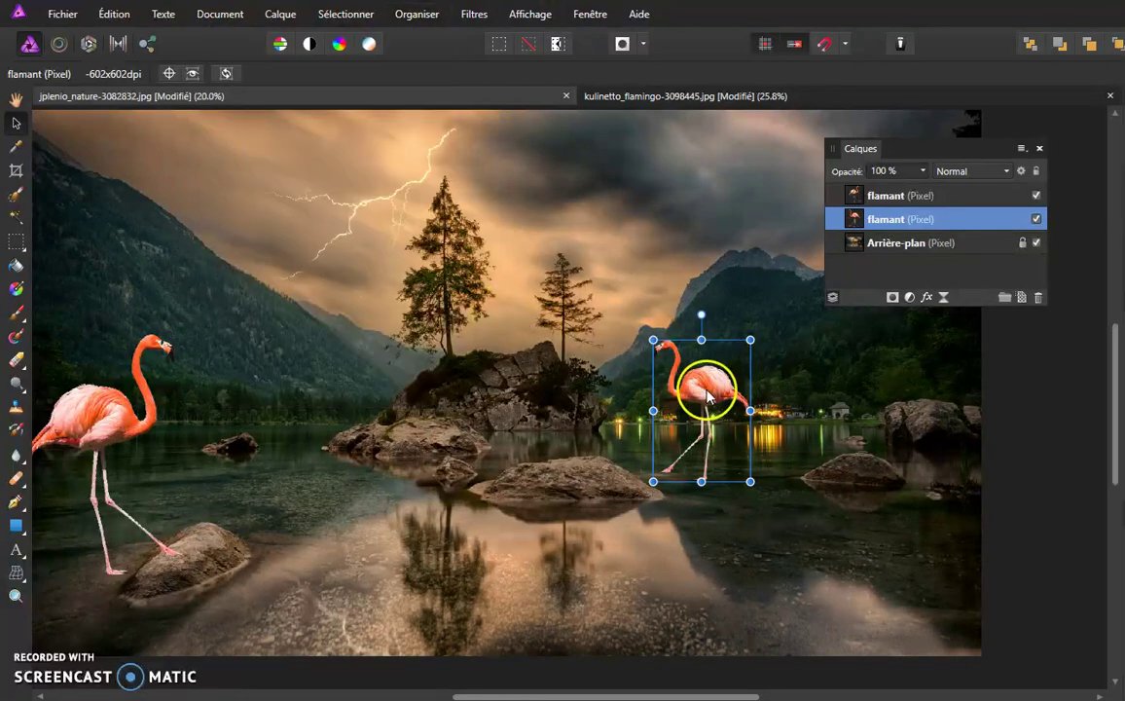
drag(707, 394, 721, 391)
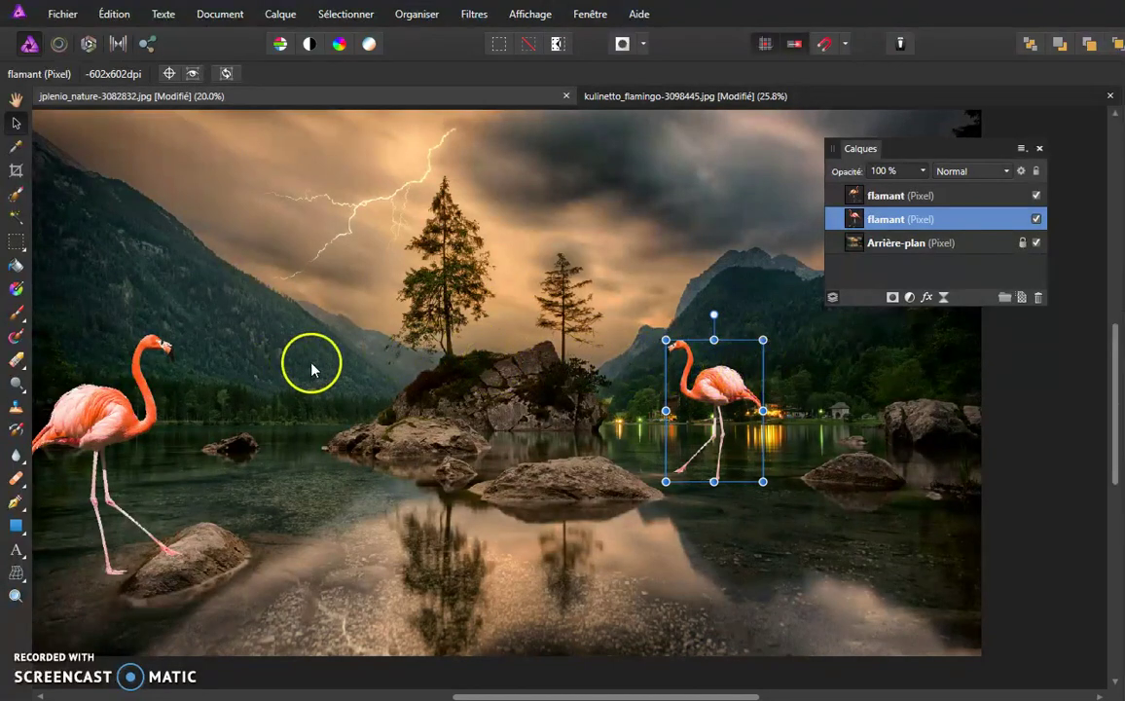
click(715, 387)
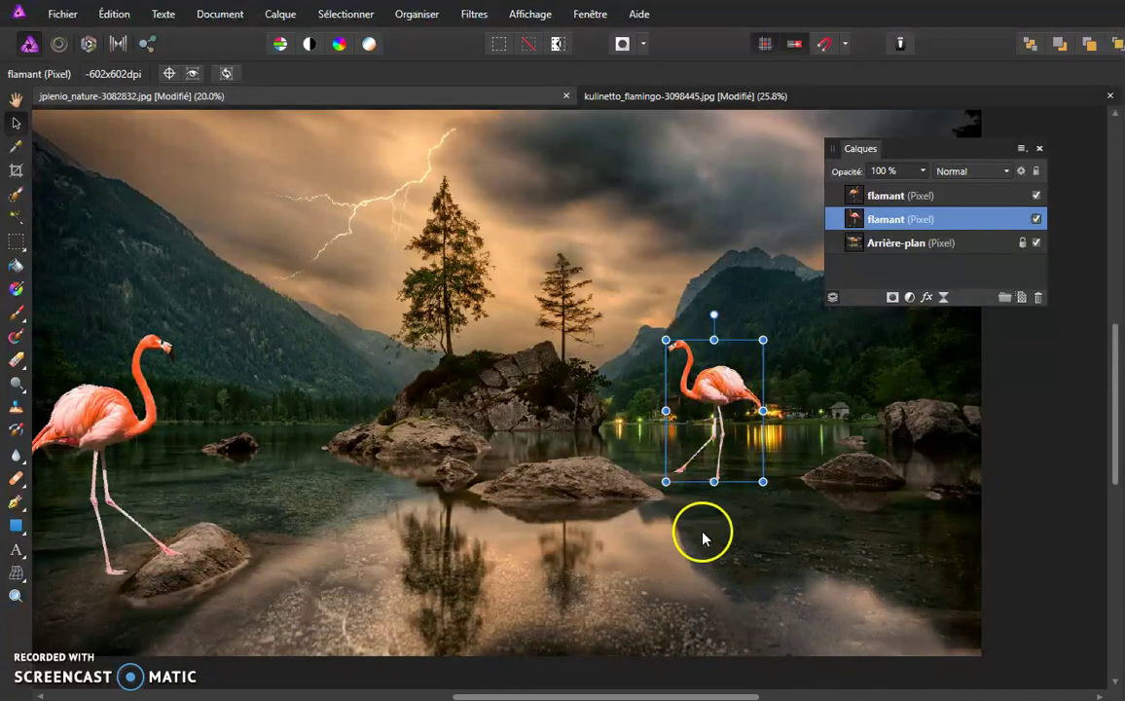
drag(717, 396, 709, 408)
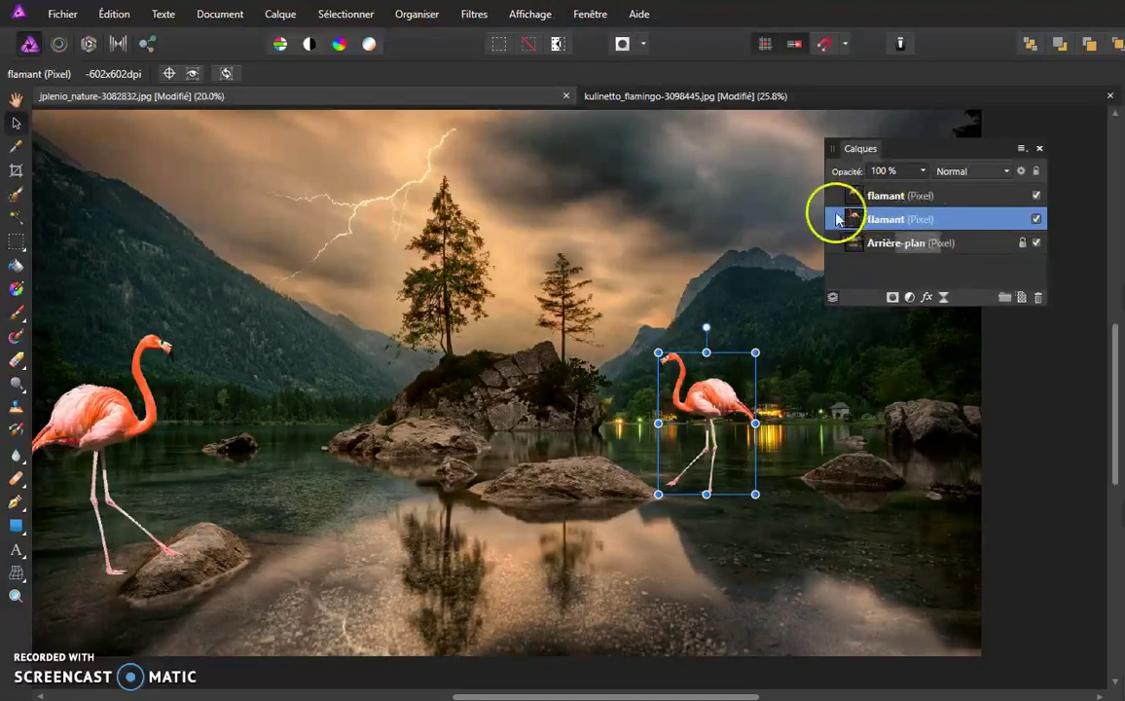
Duplicate the right-hand flamingo's layer.
right_click(940, 223)
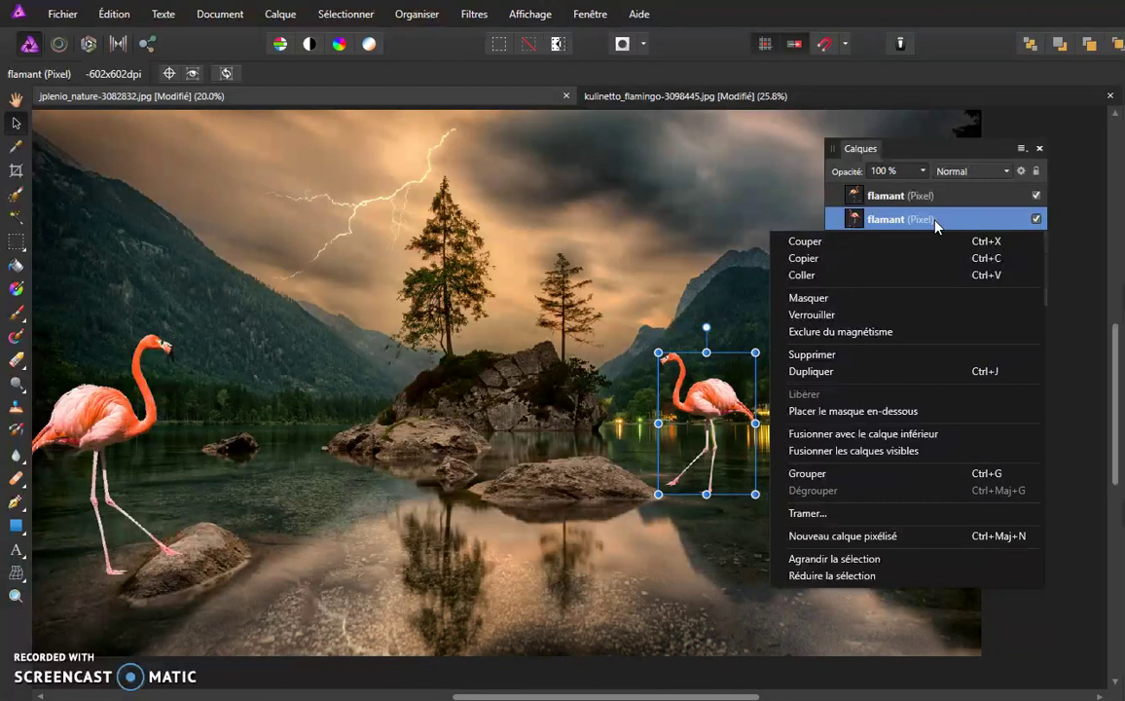
right_click(934, 224)
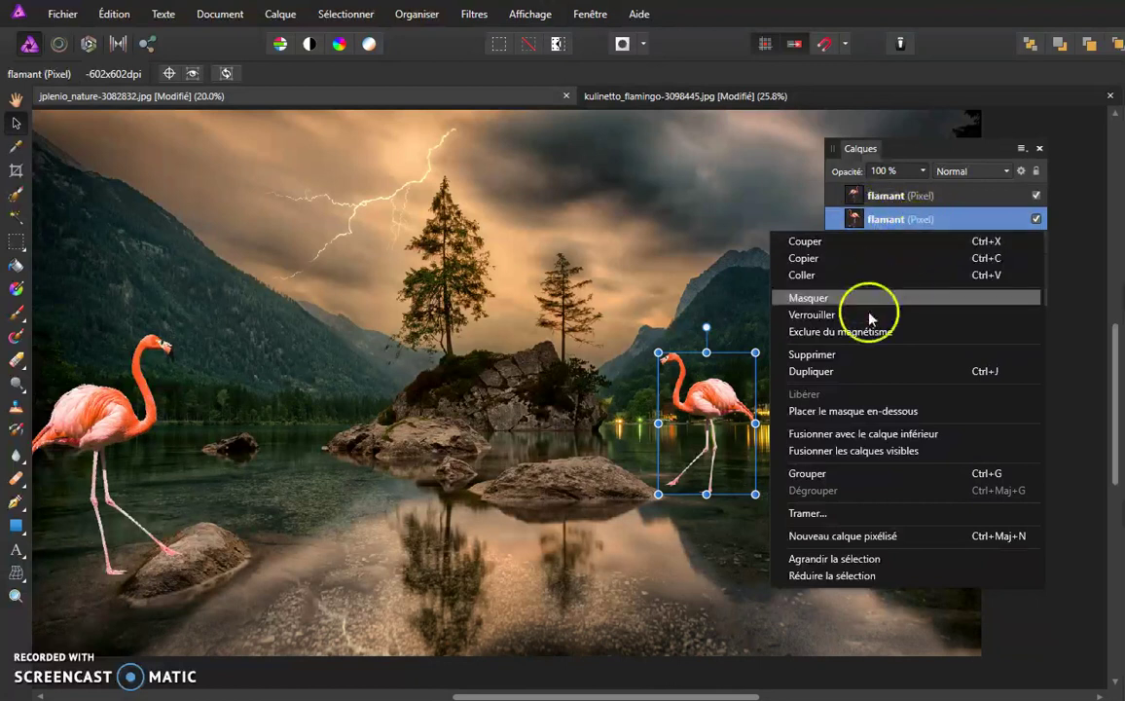
click(863, 371)
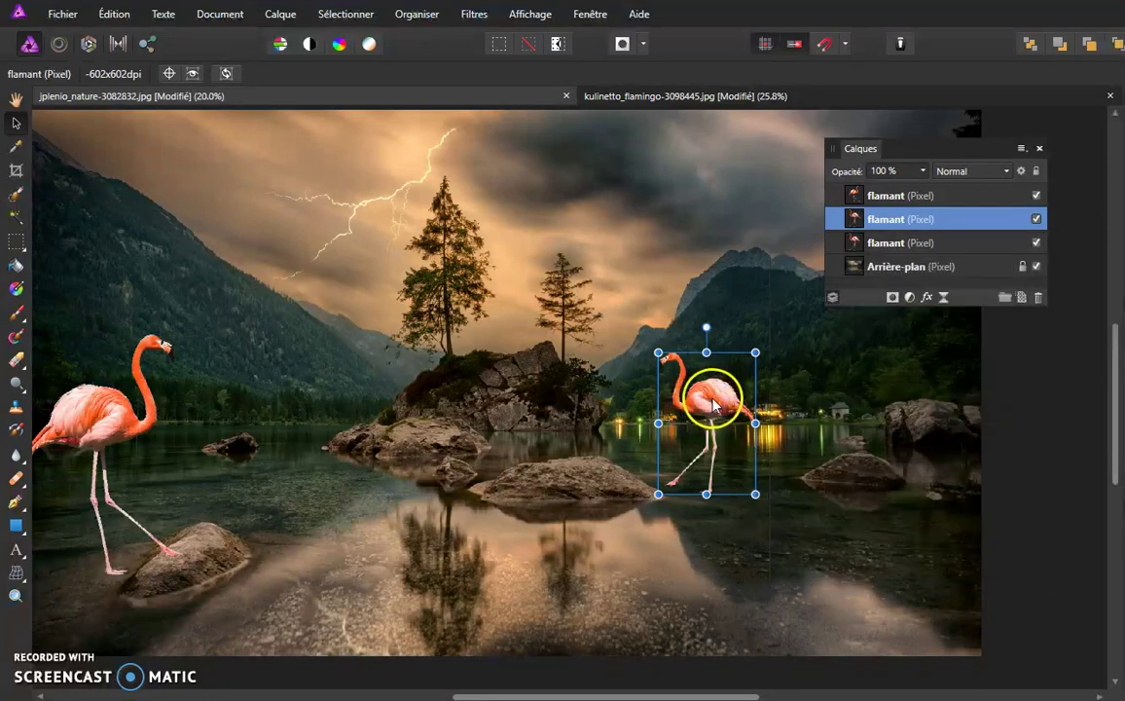
Compare the flamingo copies by toggling visibility and nudge the new copy slightly down.
click(1036, 219)
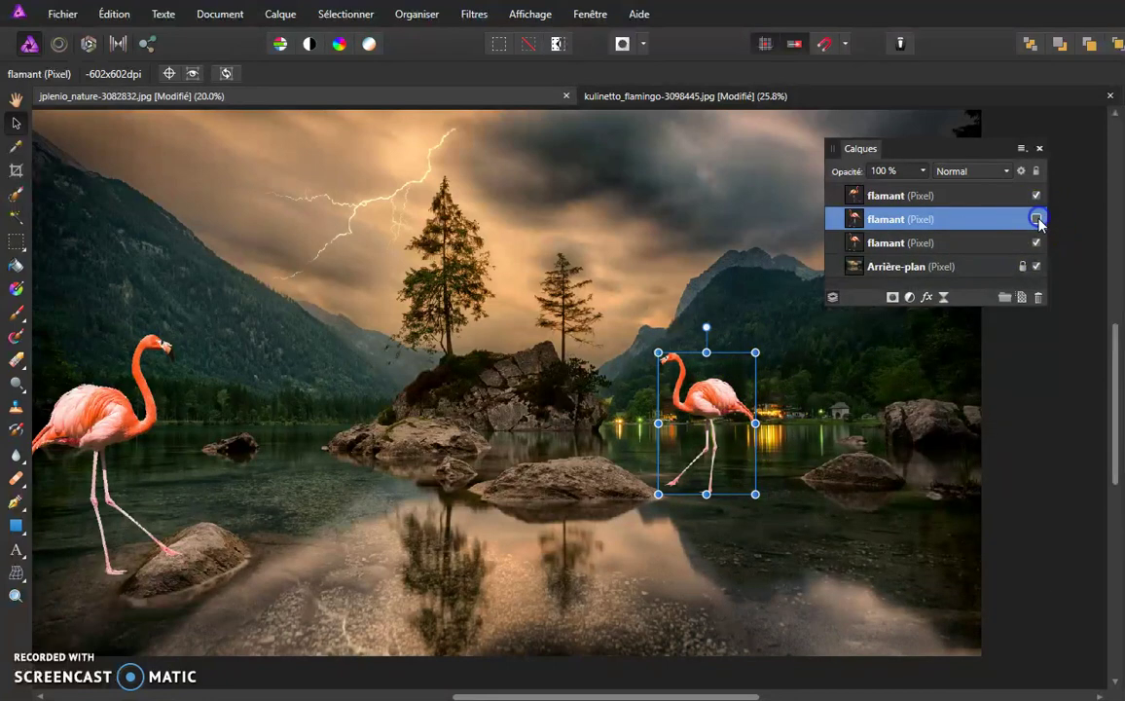
click(1036, 244)
click(1036, 219)
double_click(881, 219)
key(Return)
drag(709, 406, 709, 440)
click(1035, 243)
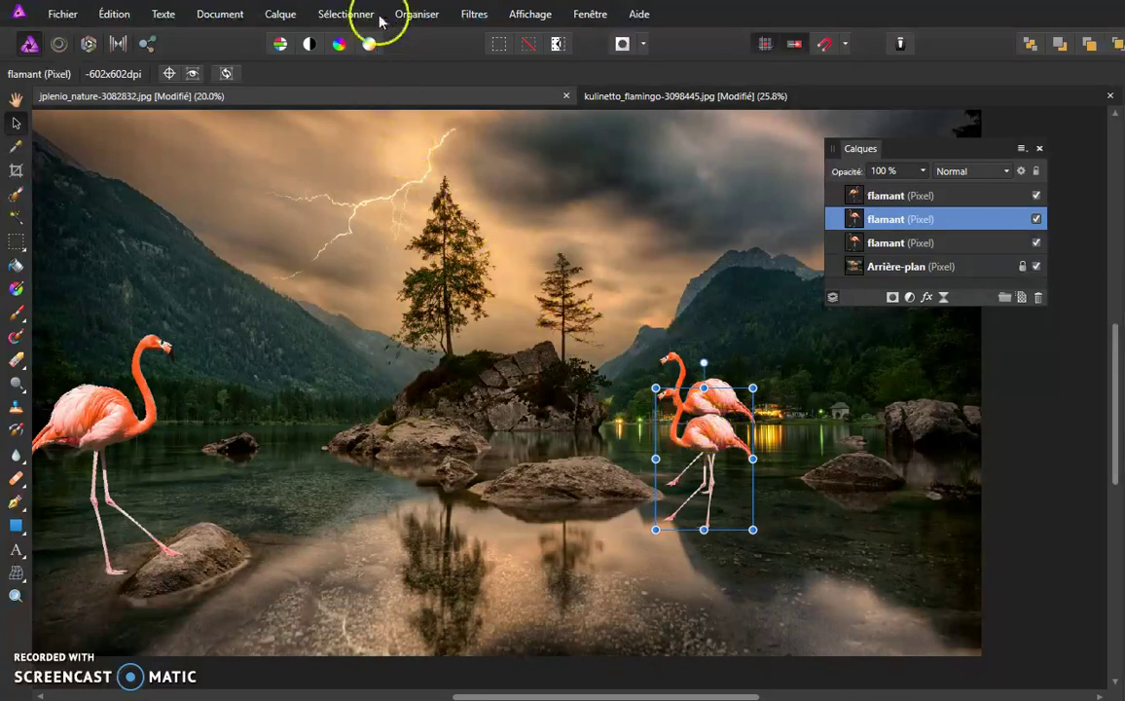
Flip the flamingo copy vertically and drag it below the standing bird.
click(413, 15)
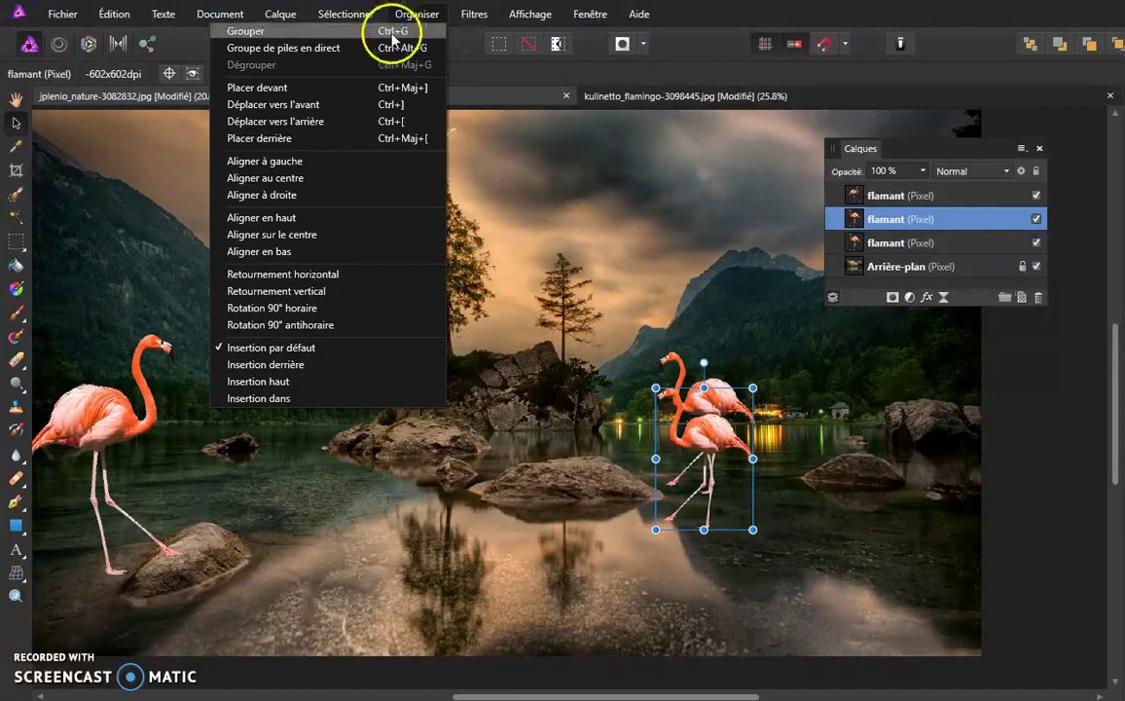
click(355, 298)
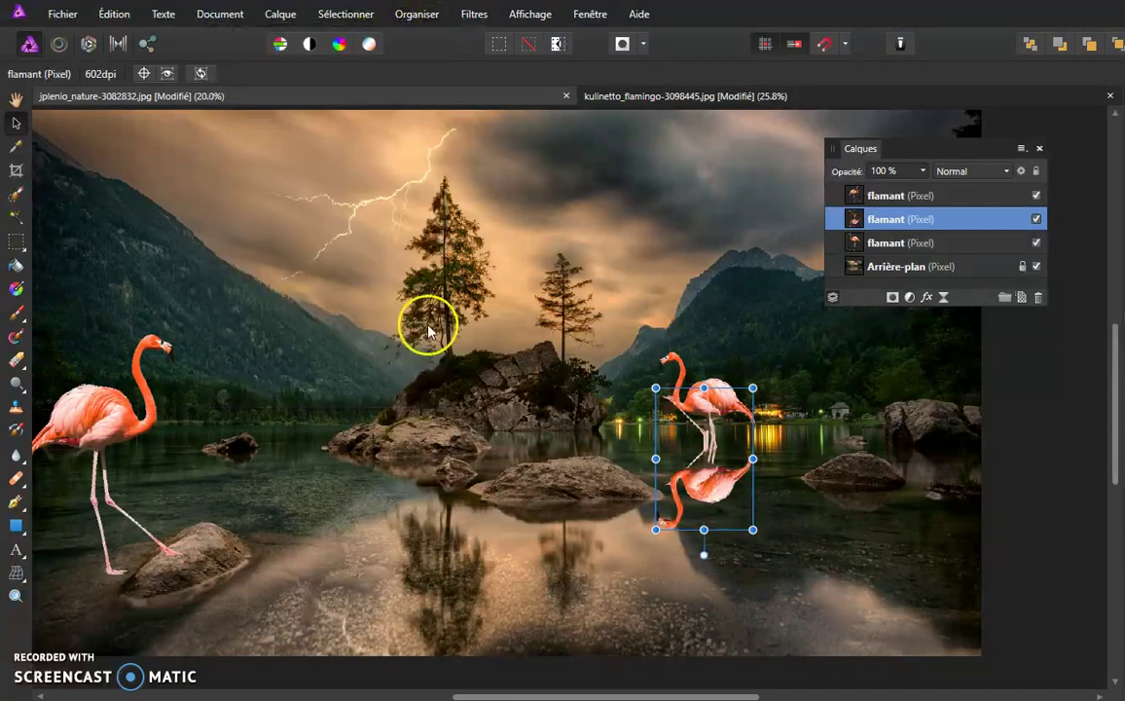
drag(710, 477, 713, 589)
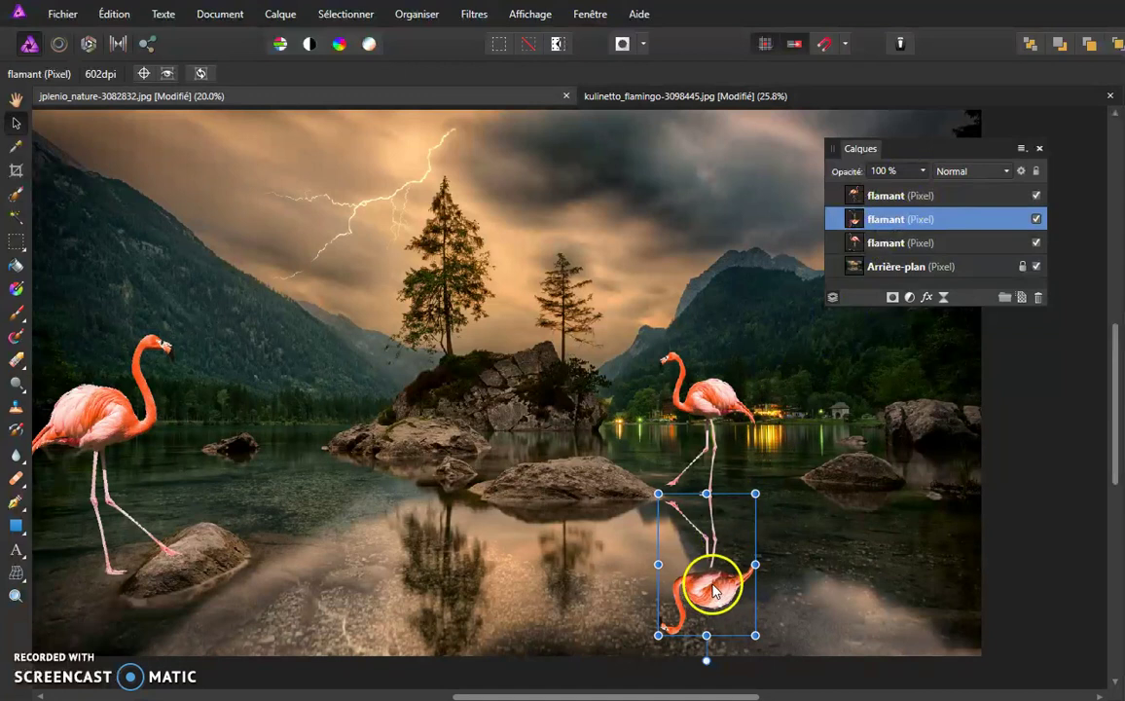
Fade the reflection layer's opacity to about 32%.
click(923, 171)
drag(924, 187, 860, 192)
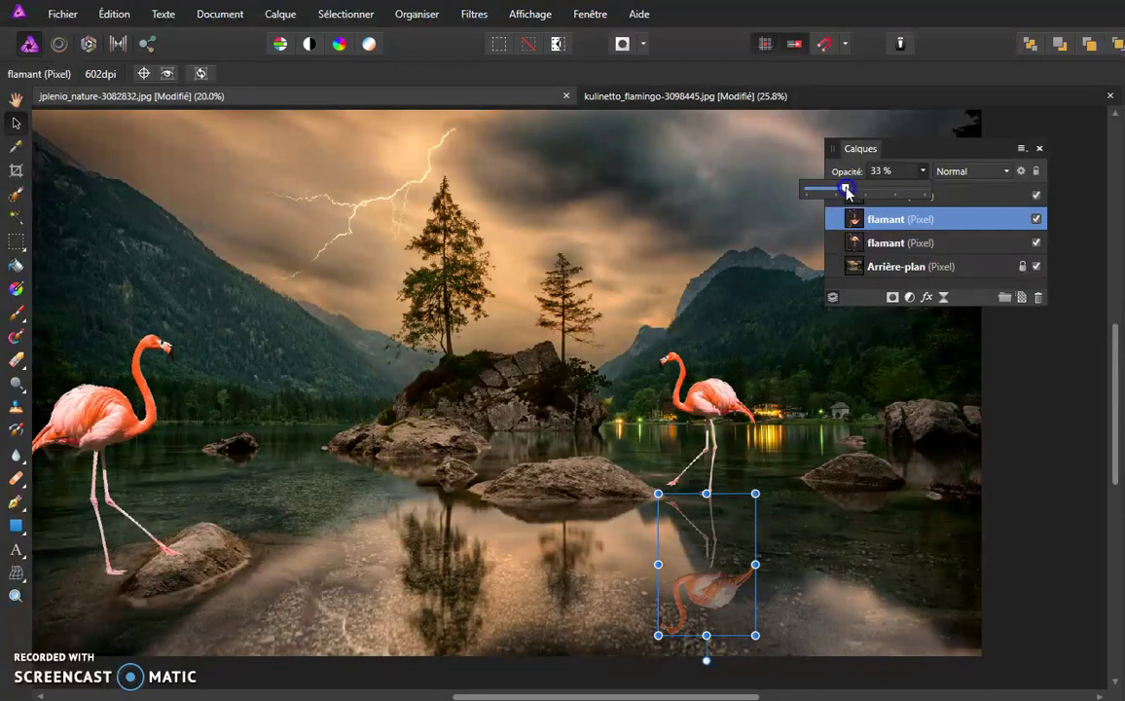
mouse_move(766, 479)
mouse_down()
mouse_move(732, 600)
mouse_move(762, 590)
mouse_up()
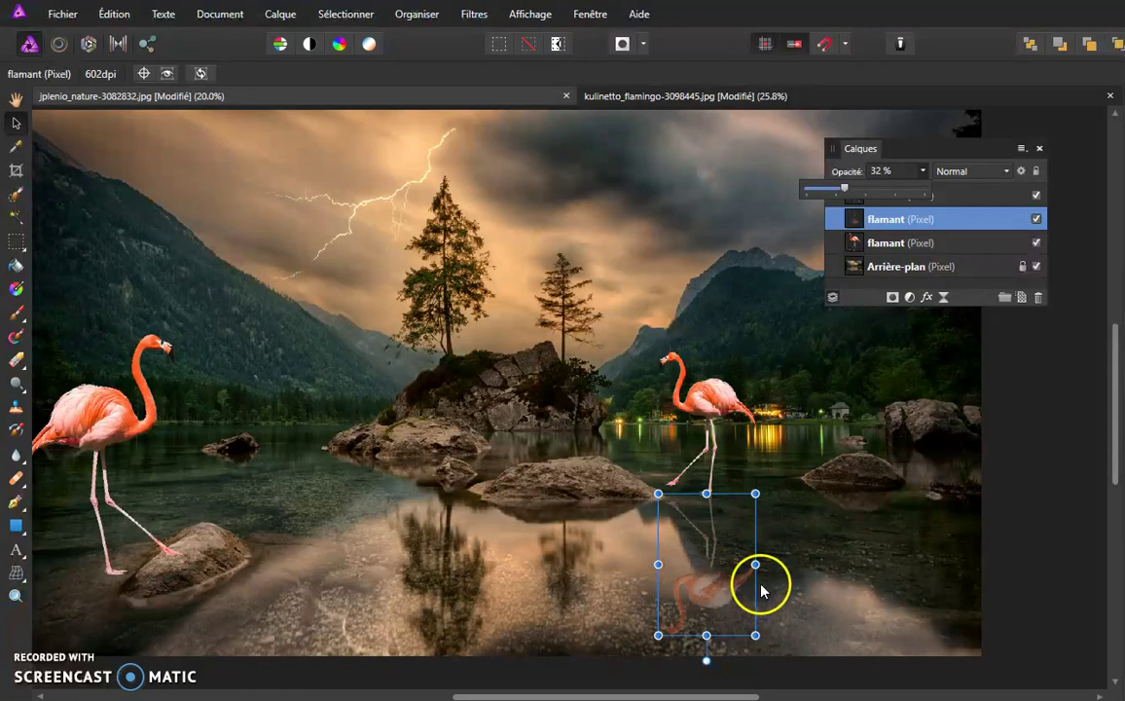
click(825, 537)
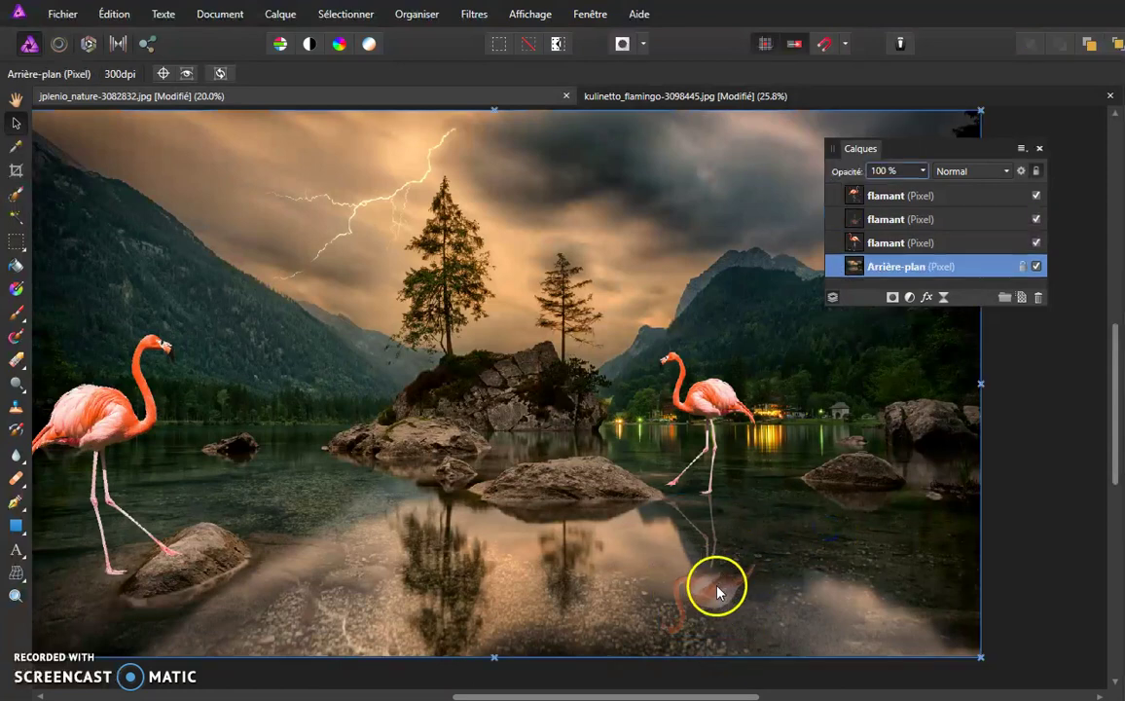
click(891, 220)
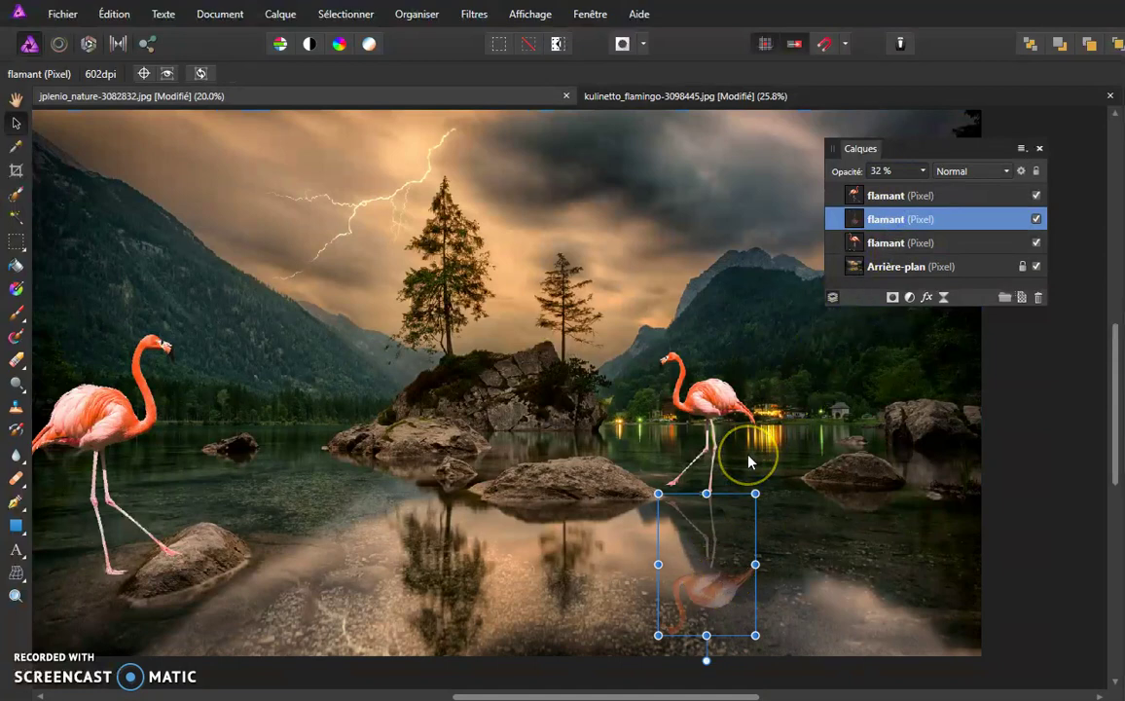
Zoom and pan to inspect the flamingo's legs and reflection, returning to the Move tool.
scroll(750, 460, up, 1)
scroll(749, 461, up, 2)
scroll(749, 460, up, 1)
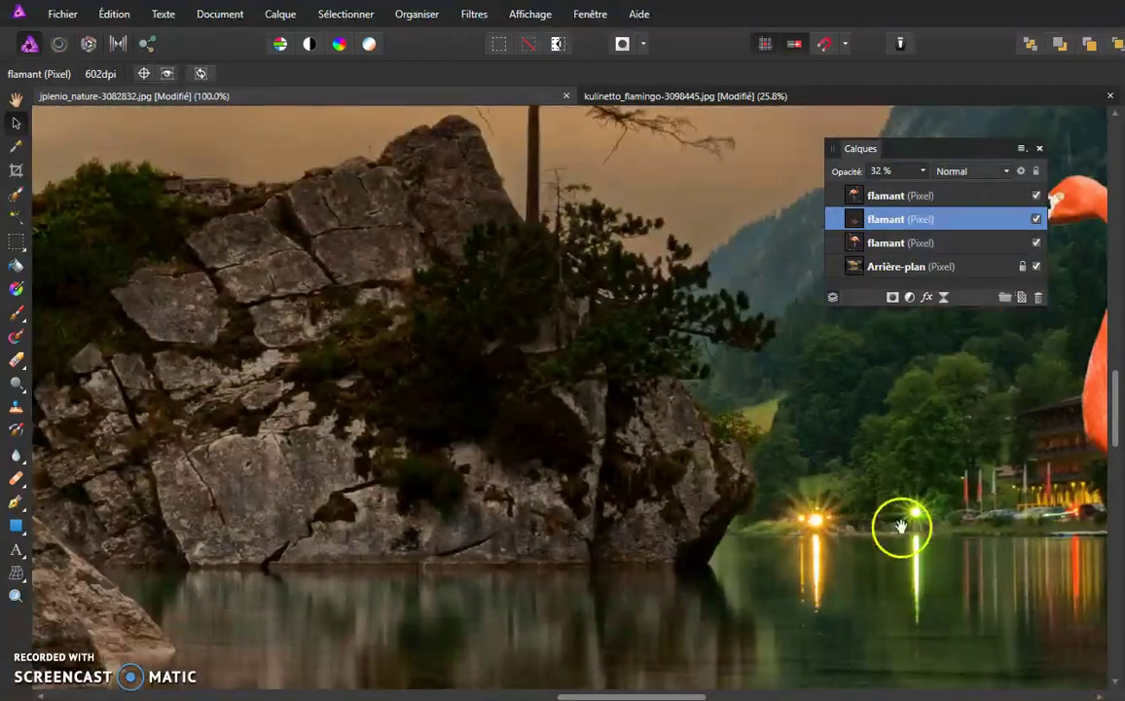
drag(900, 526, 643, 352)
drag(545, 545, 510, 394)
drag(543, 584, 549, 438)
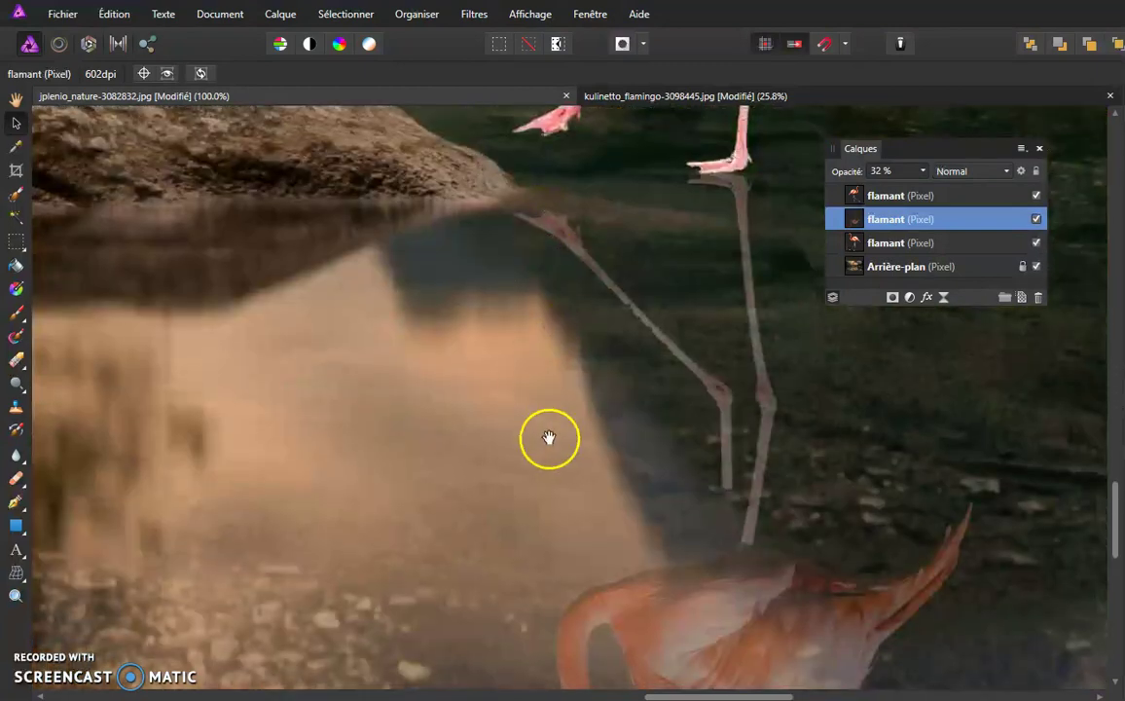
scroll(549, 438, down, 1)
scroll(548, 389, down, 1)
scroll(533, 355, down, 1)
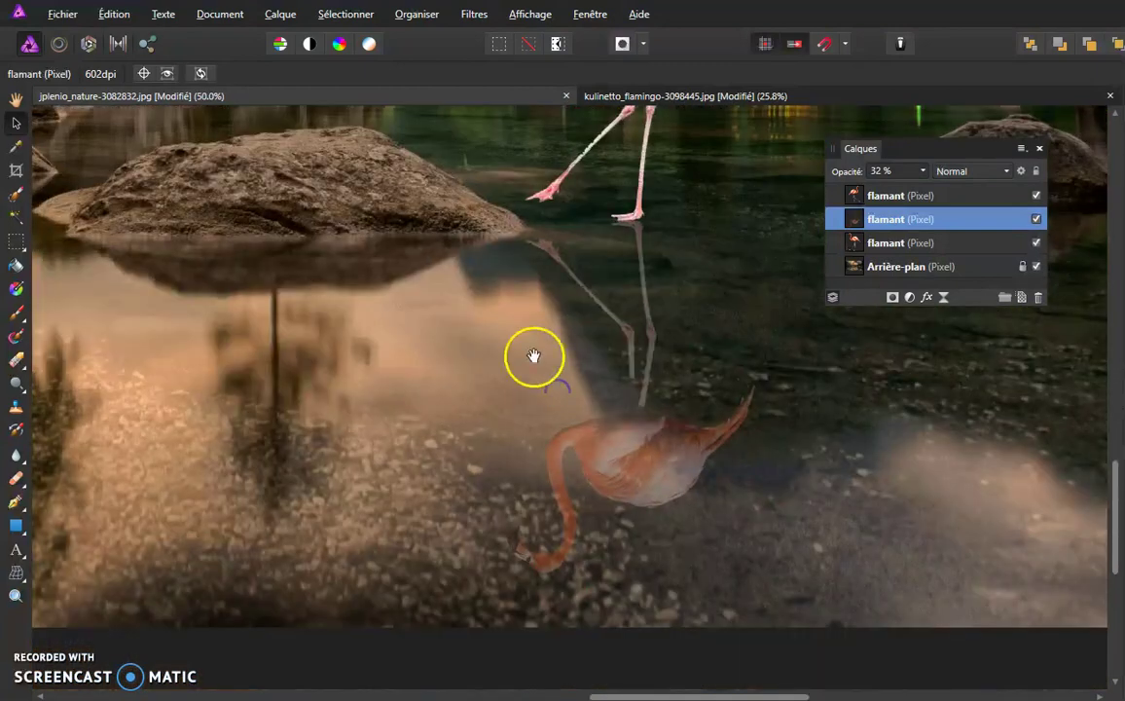
key(v)
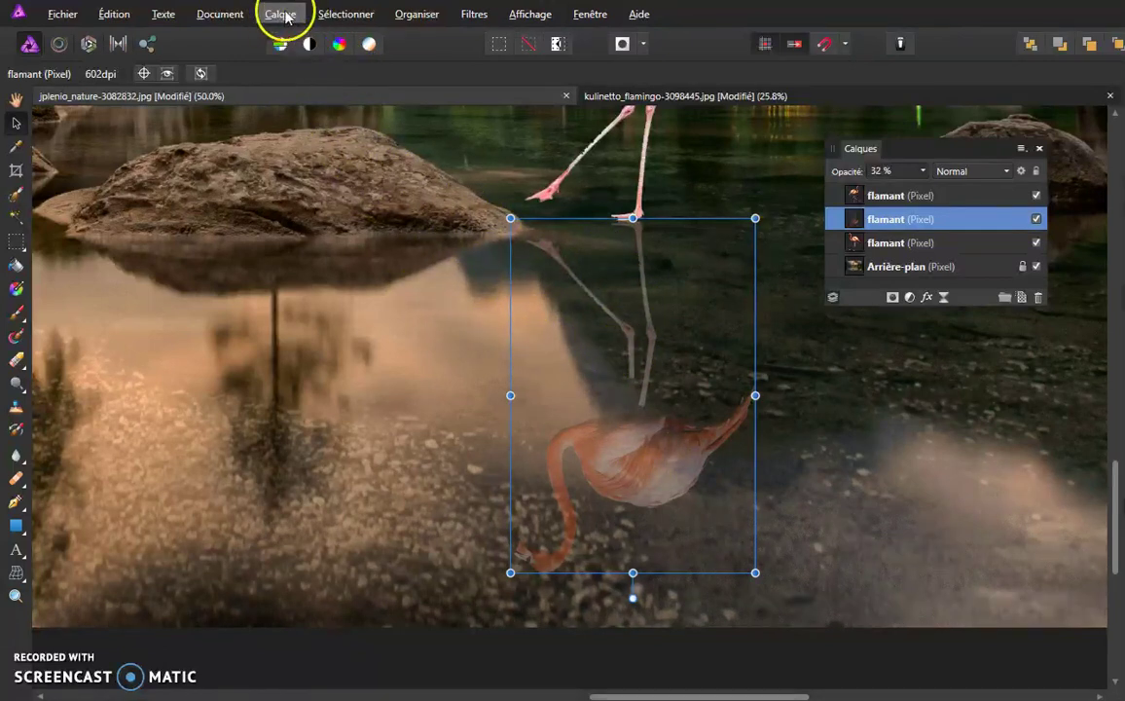
Apply Flou directionnel to the reflection at 0° rotation with a 21,7 px radius.
click(476, 16)
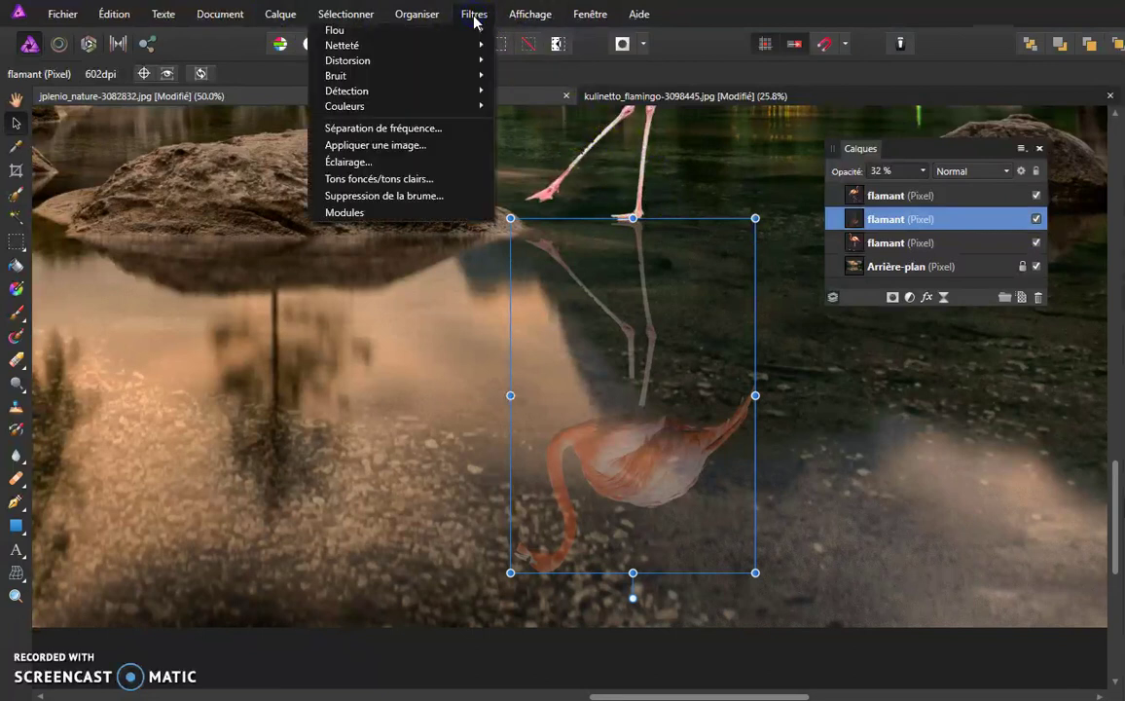
mouse_move(334, 30)
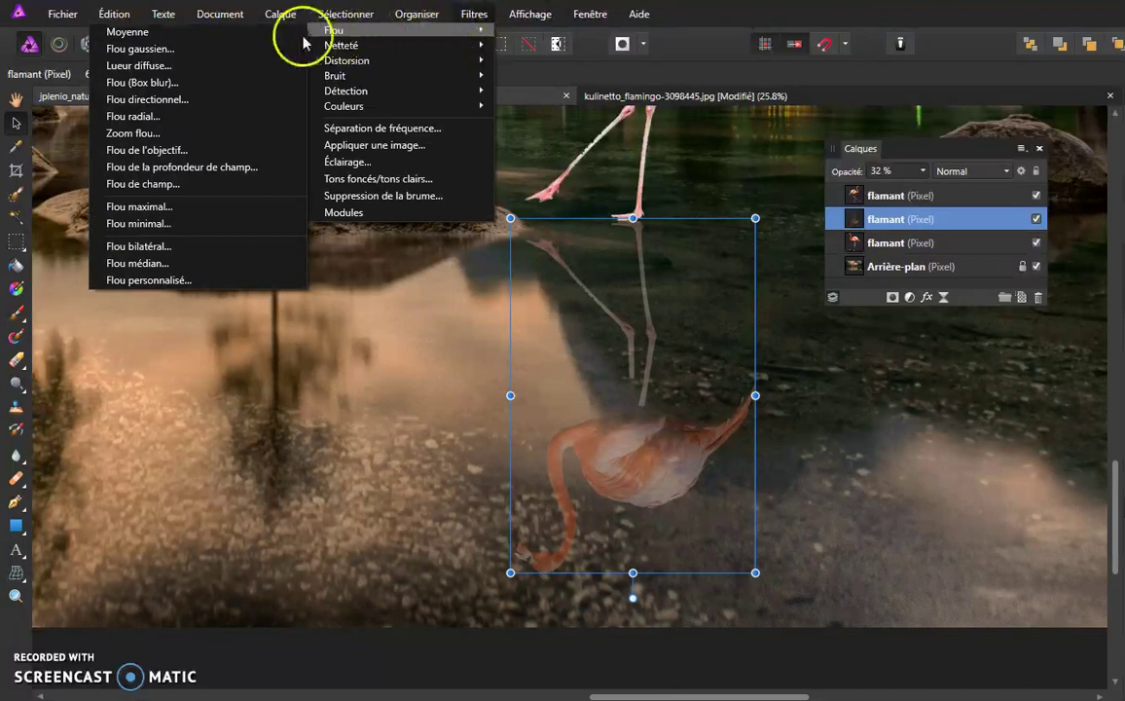
click(219, 100)
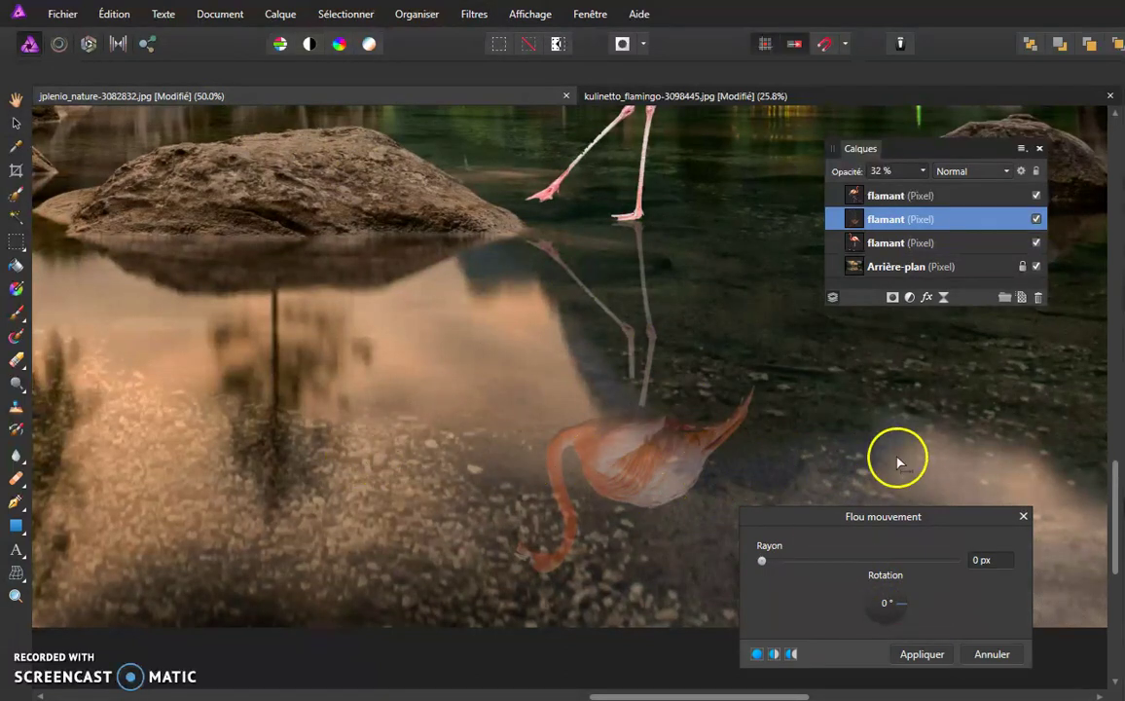
drag(904, 604, 893, 588)
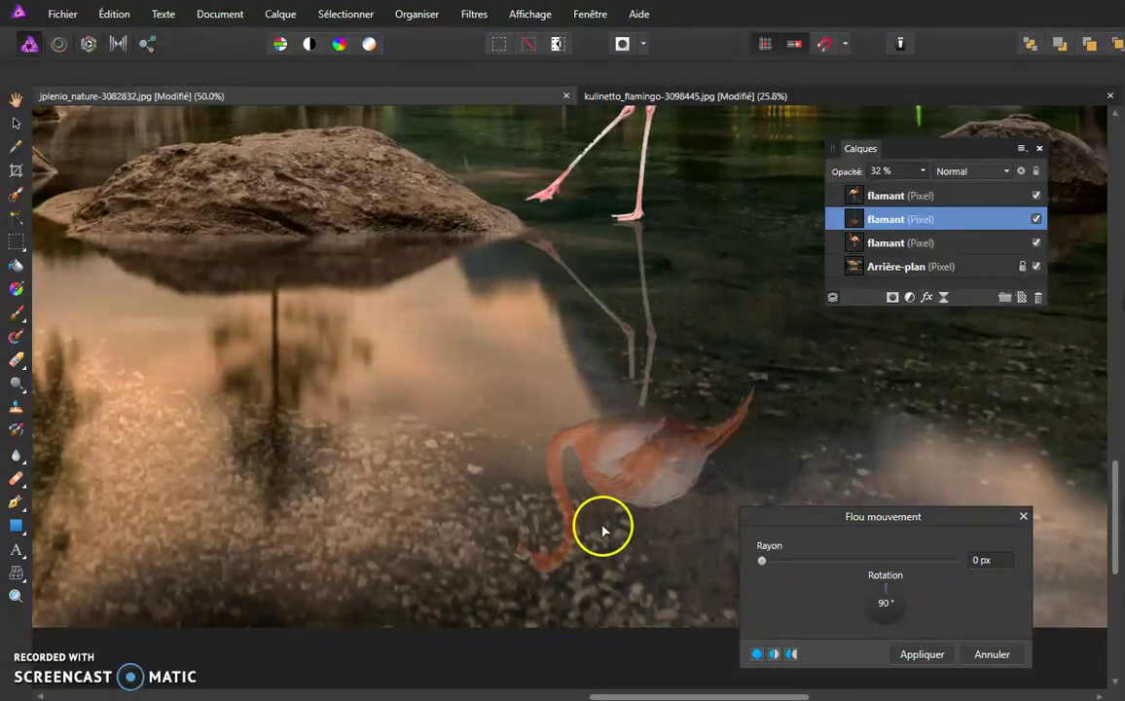
click(904, 605)
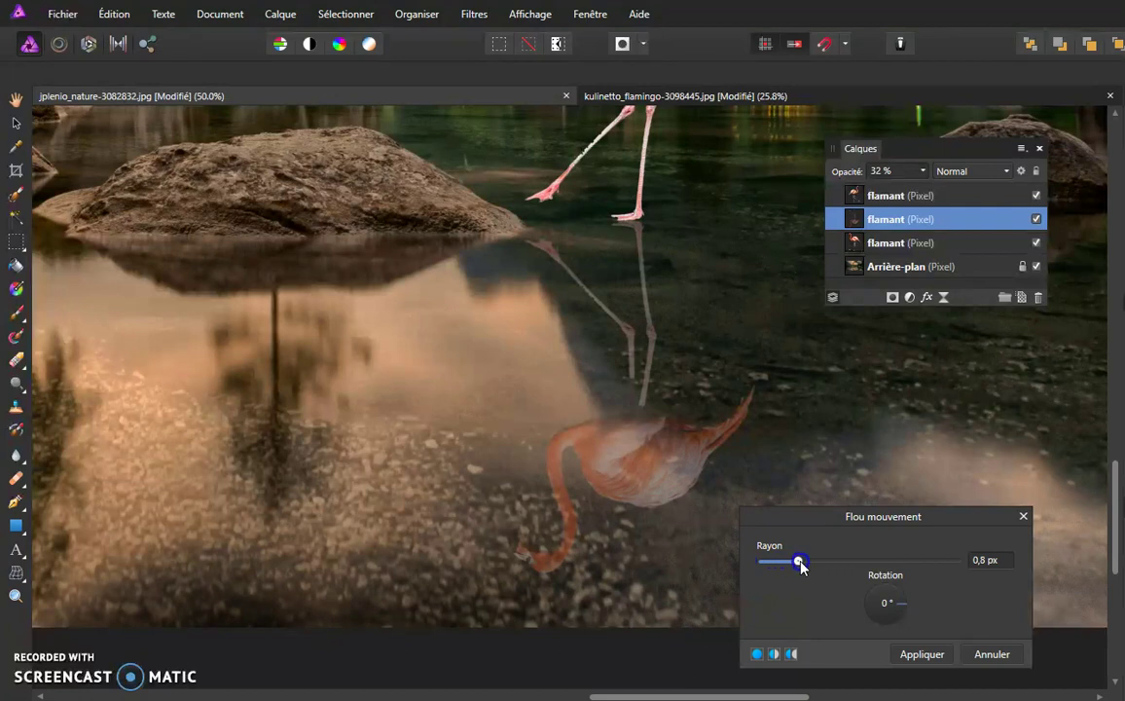
drag(832, 562, 875, 561)
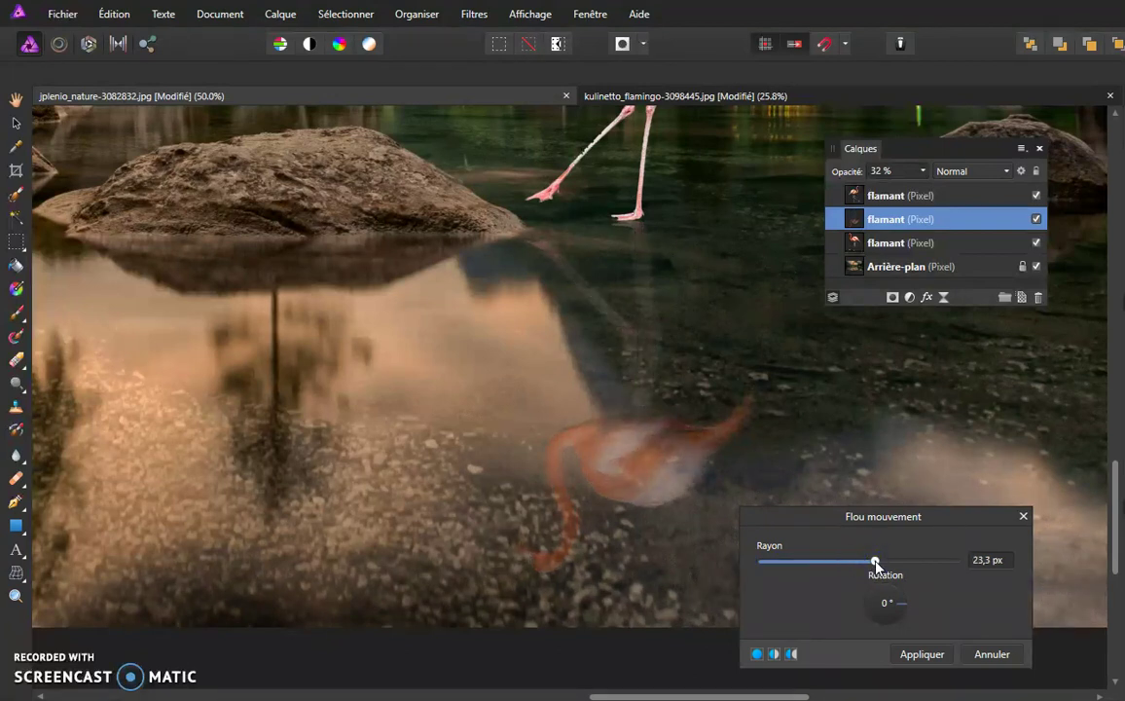
drag(876, 562, 899, 563)
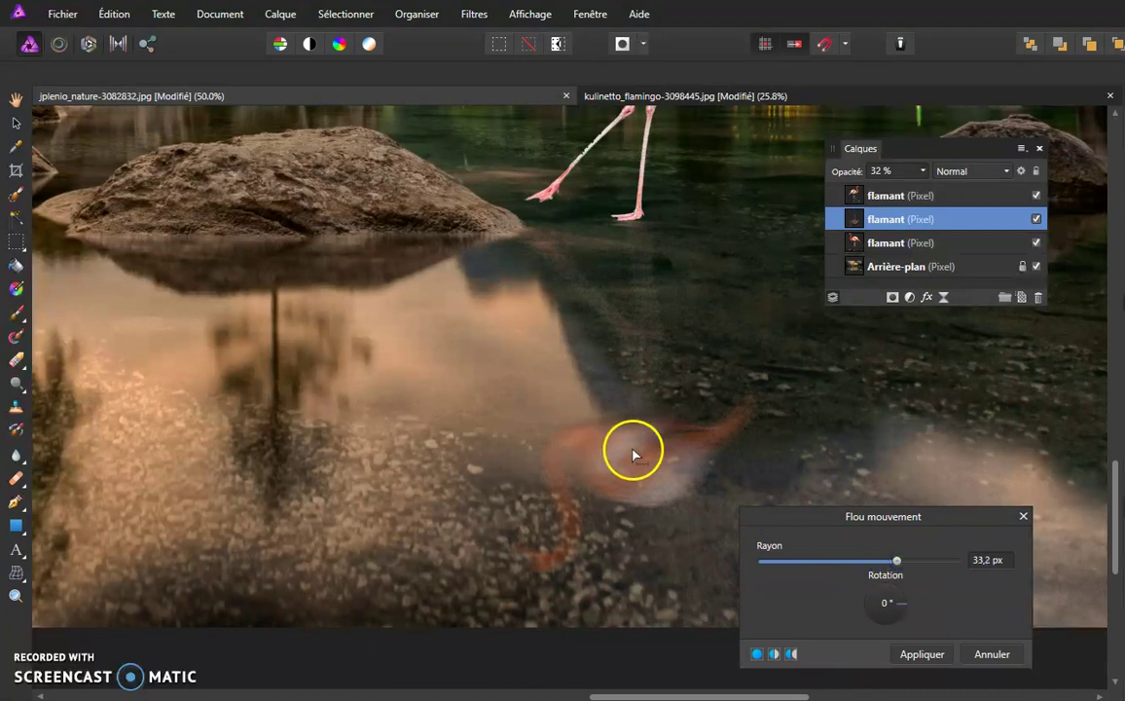
drag(874, 563, 871, 562)
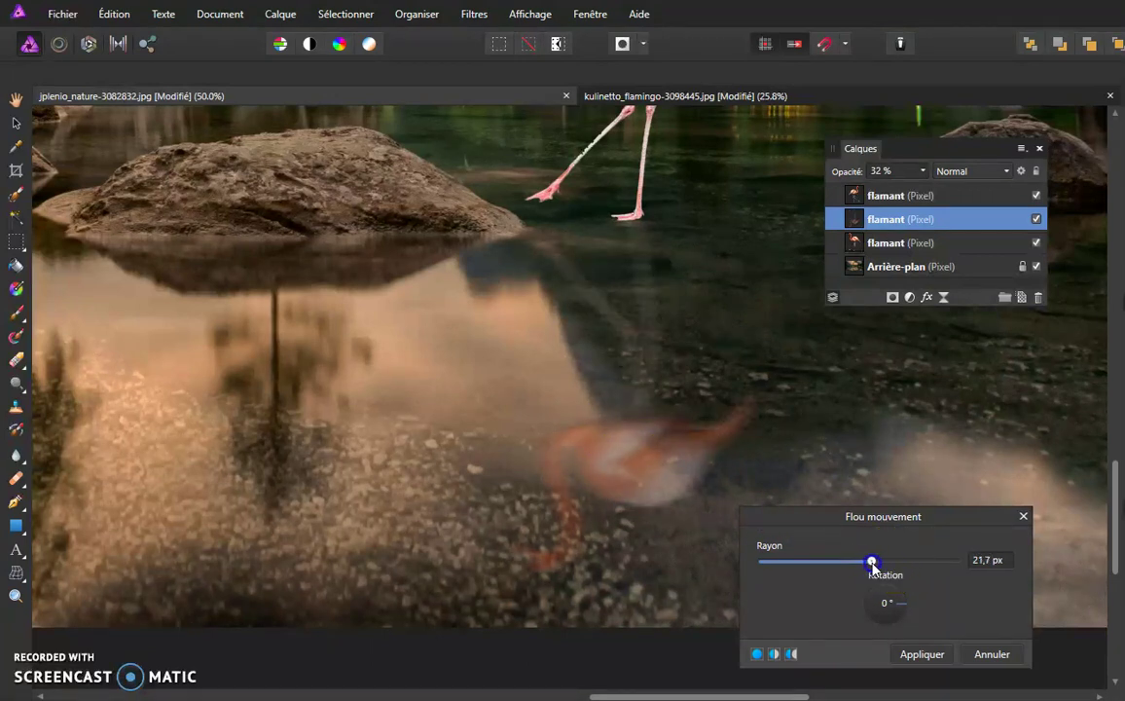
click(918, 658)
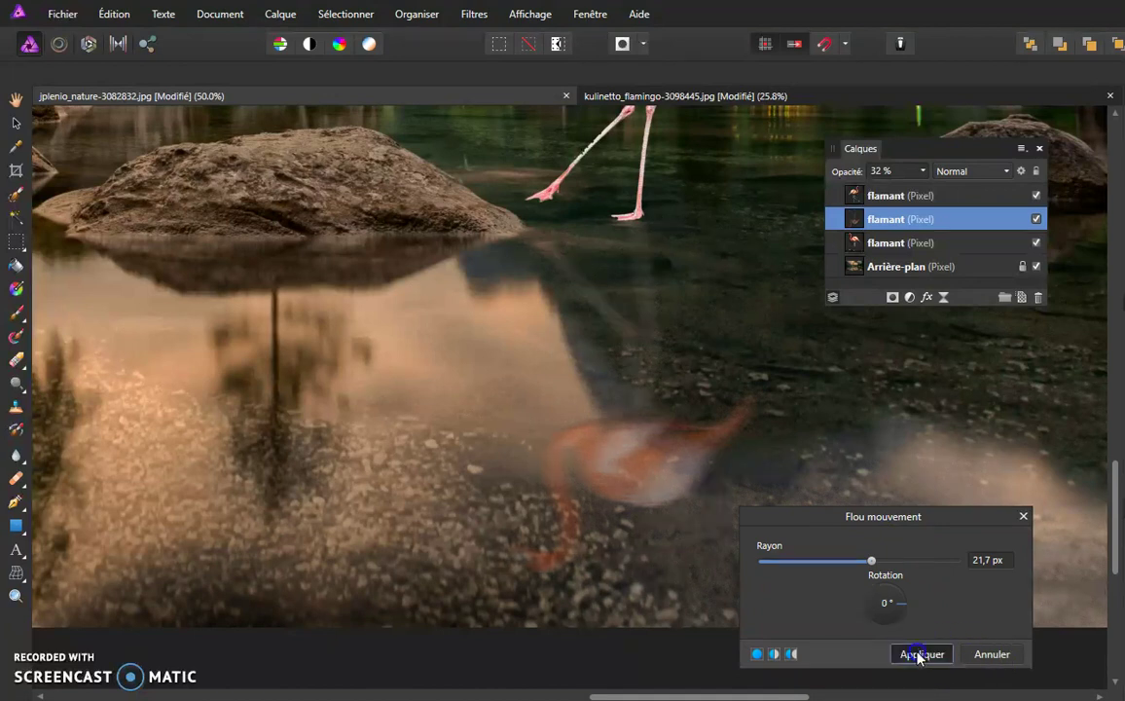
click(920, 656)
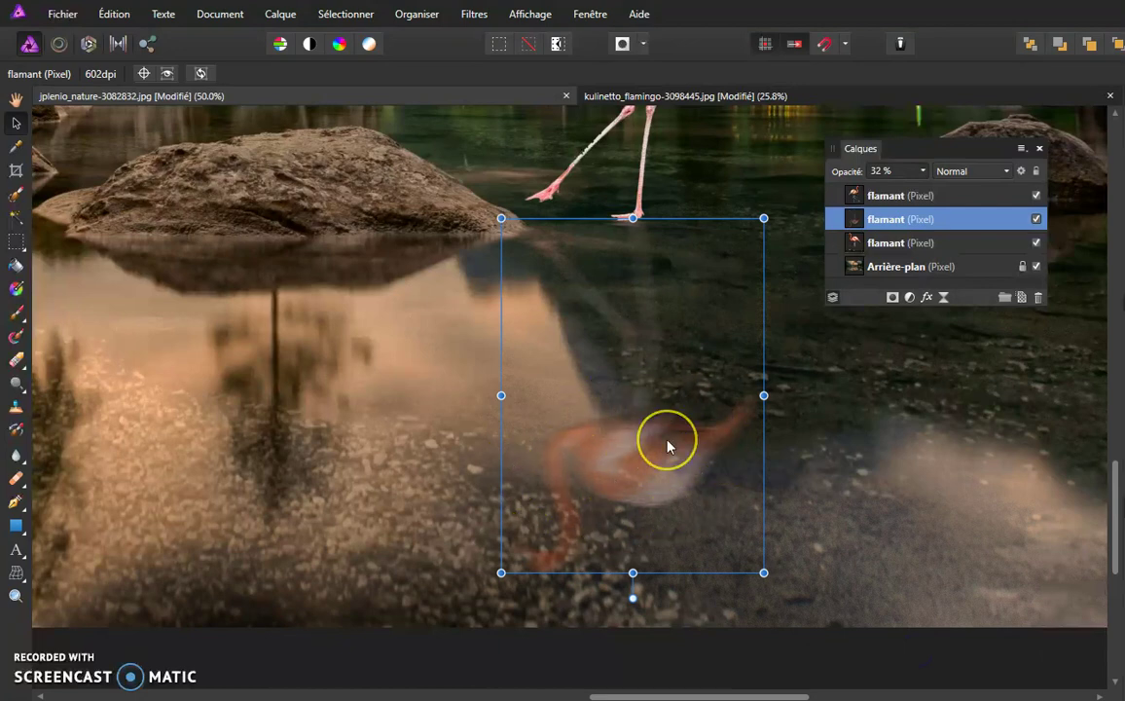
Identify the left flamingo's layer by toggling it and drag the bird beside the right one.
key(ctrl+minus)
key(ctrl+minus)
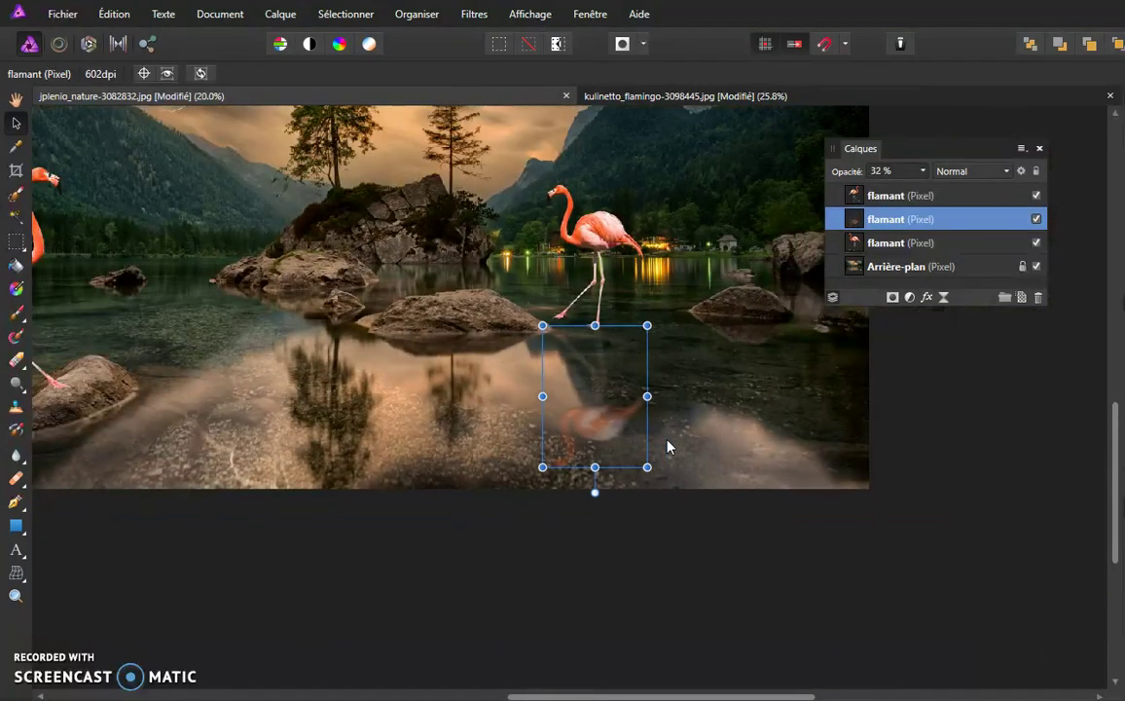
drag(339, 344, 532, 503)
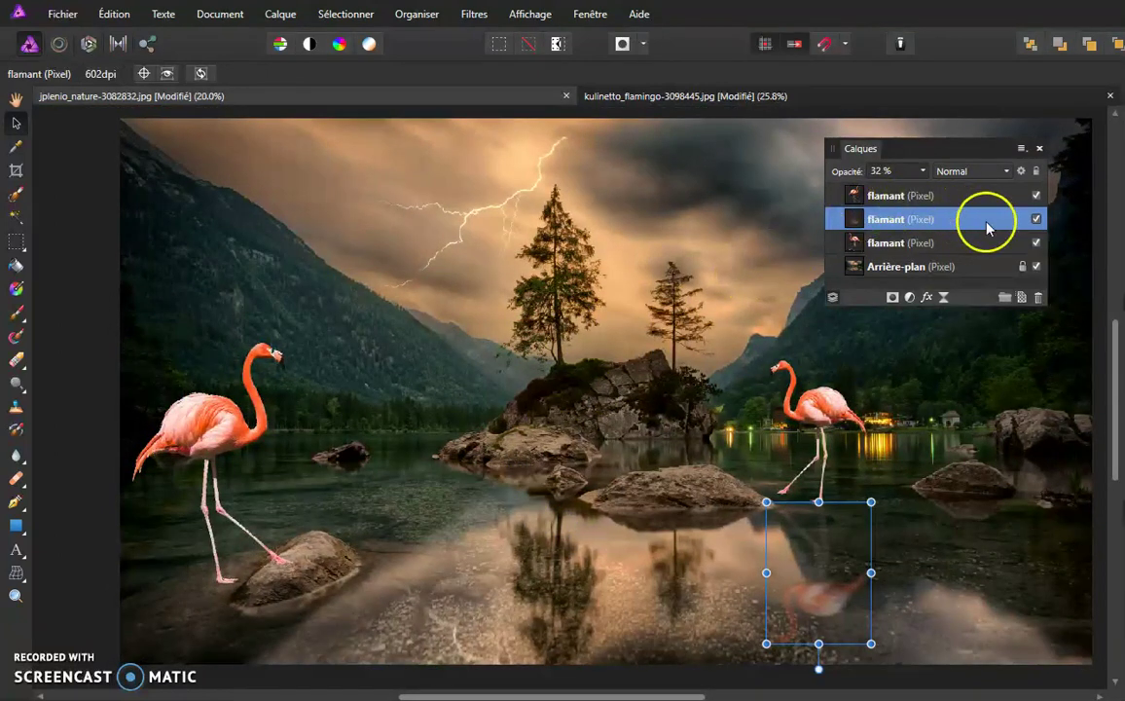
click(1037, 197)
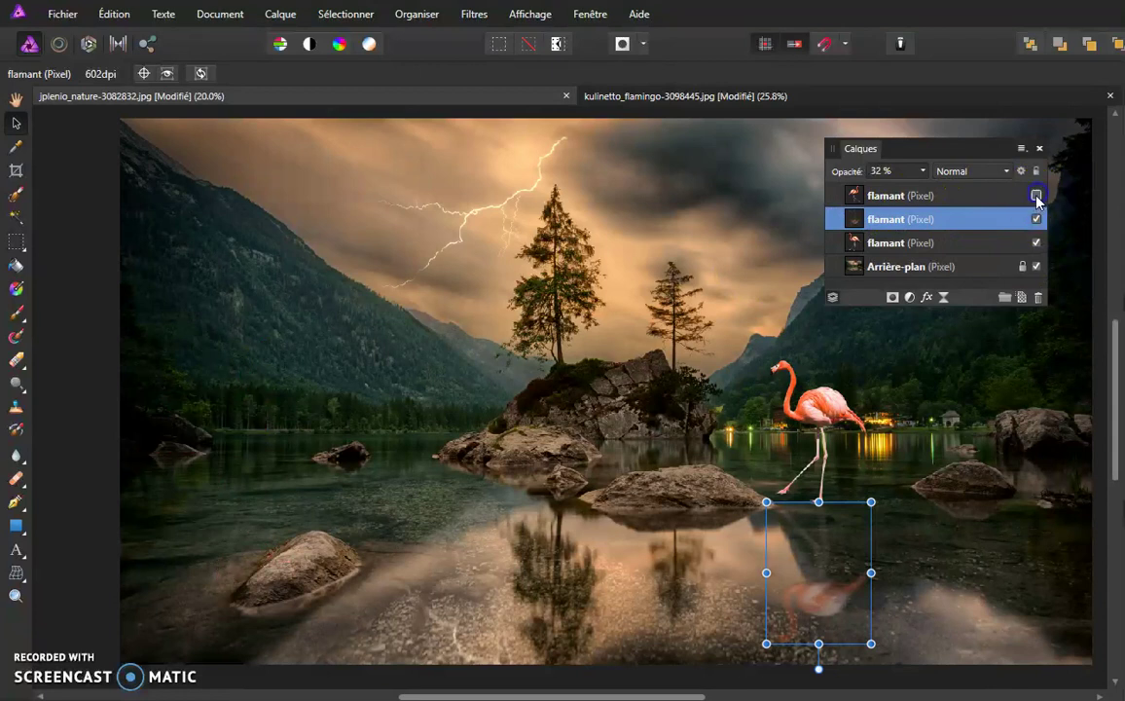
click(1036, 197)
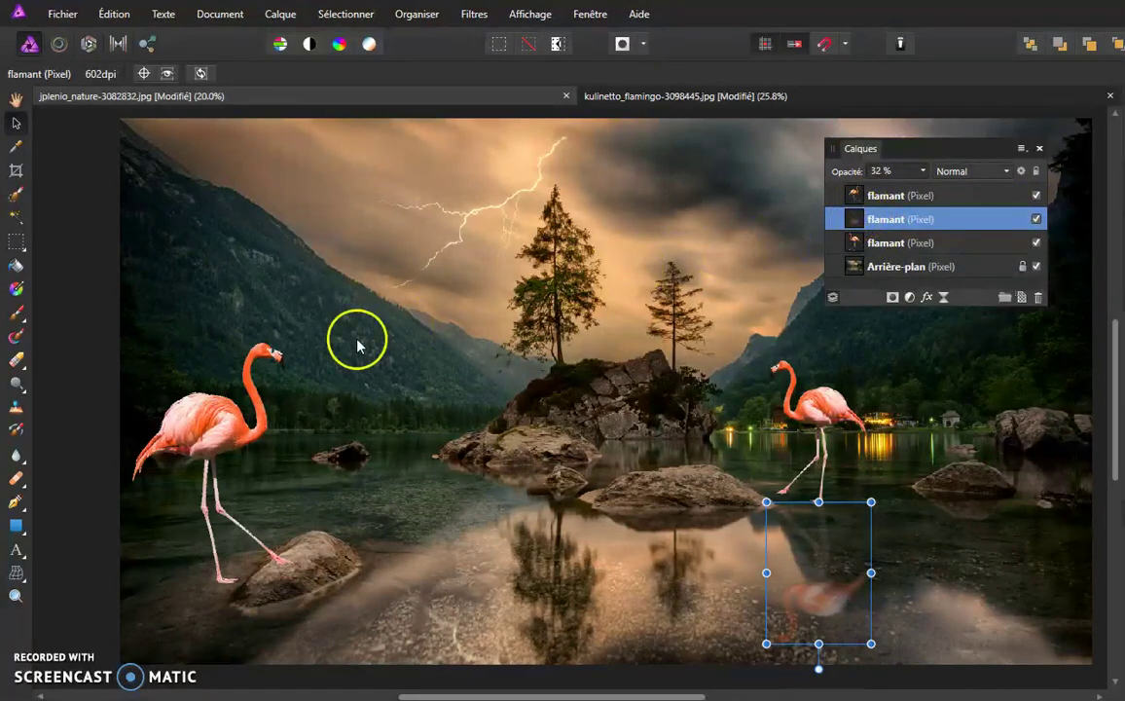
mouse_move(202, 421)
mouse_down()
mouse_move(359, 389)
mouse_move(812, 394)
mouse_up()
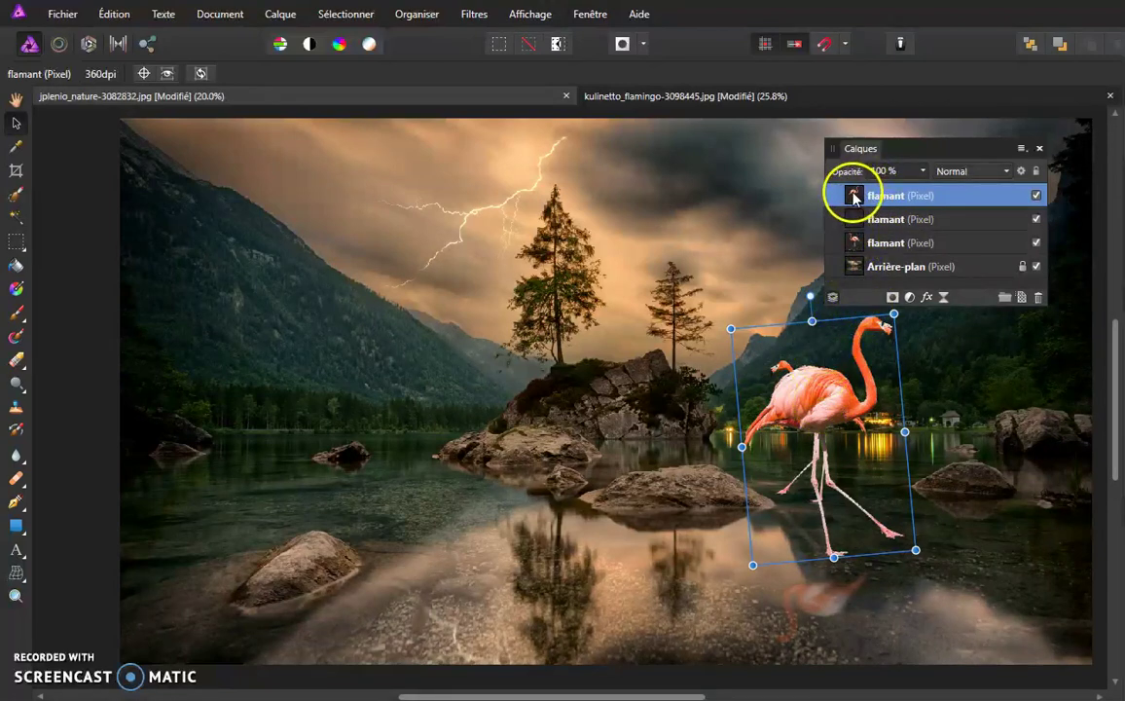
Move that flamant layer just above Arrière-plan, return the bird to the left rock, and paste another flamingo.
drag(853, 195, 852, 258)
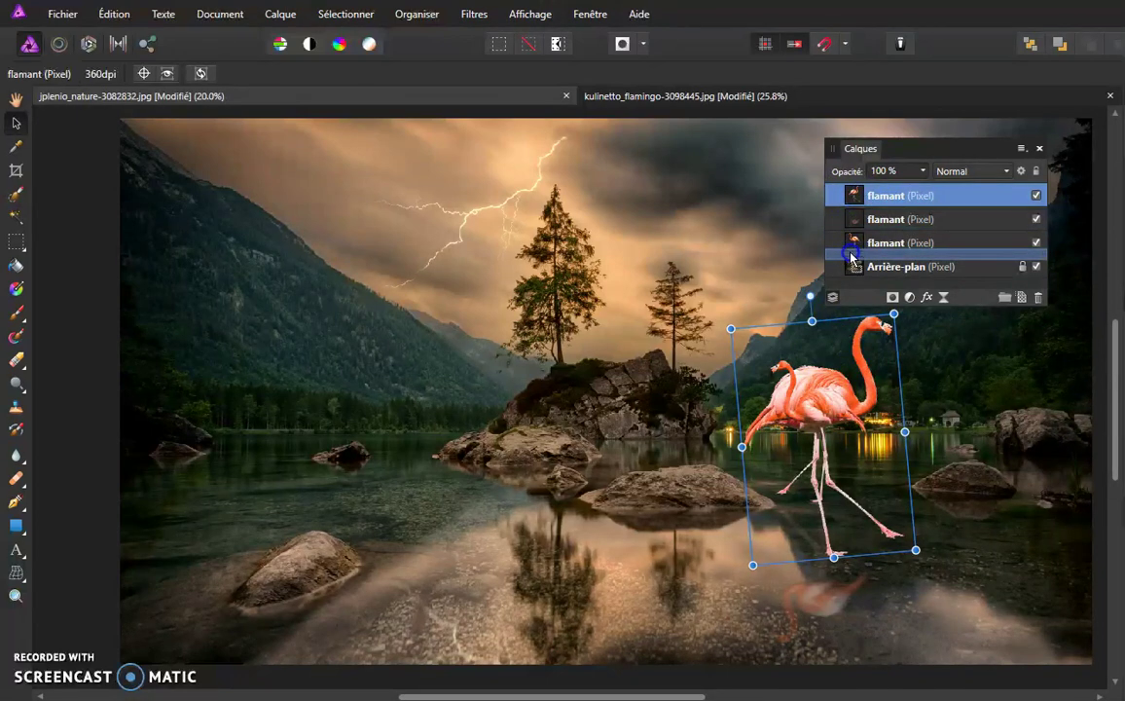
drag(850, 257, 847, 258)
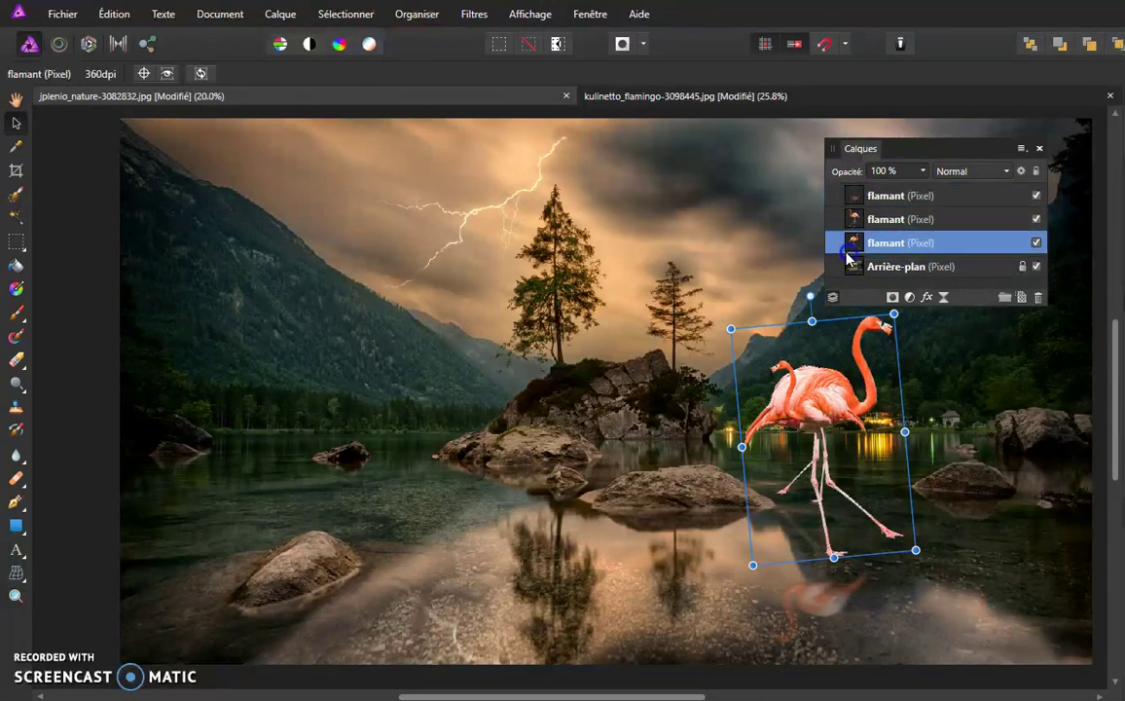
key(ctrl+plus)
key(ctrl+plus)
key(ctrl+plus)
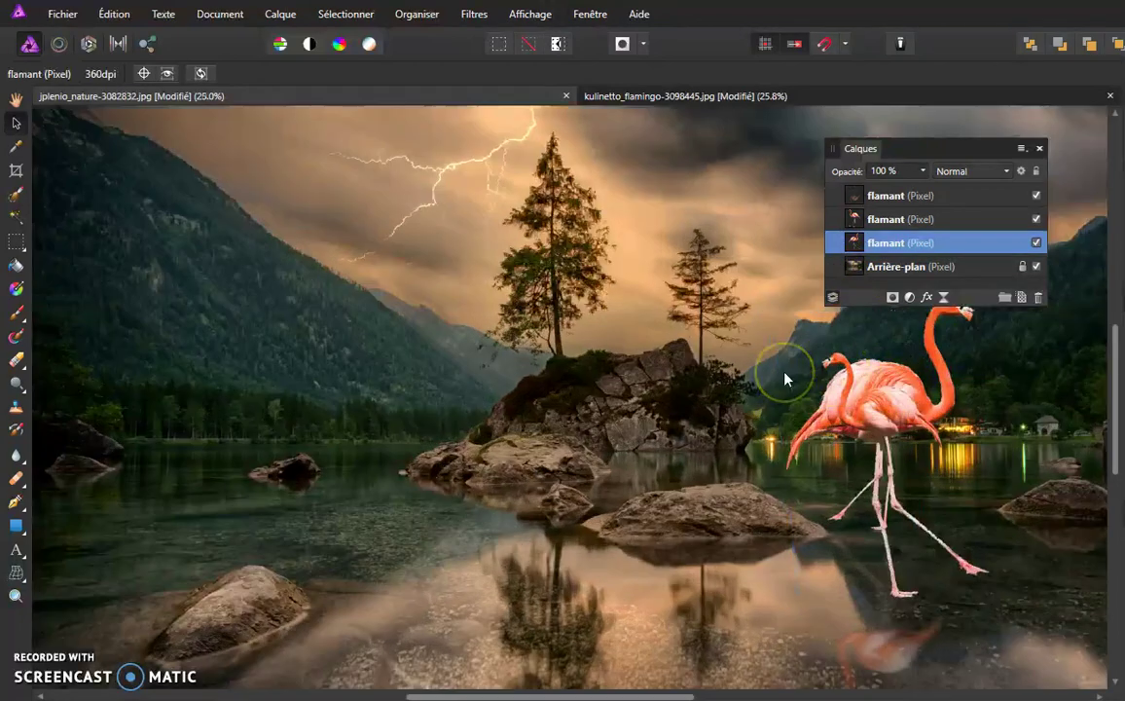
drag(874, 397, 543, 352)
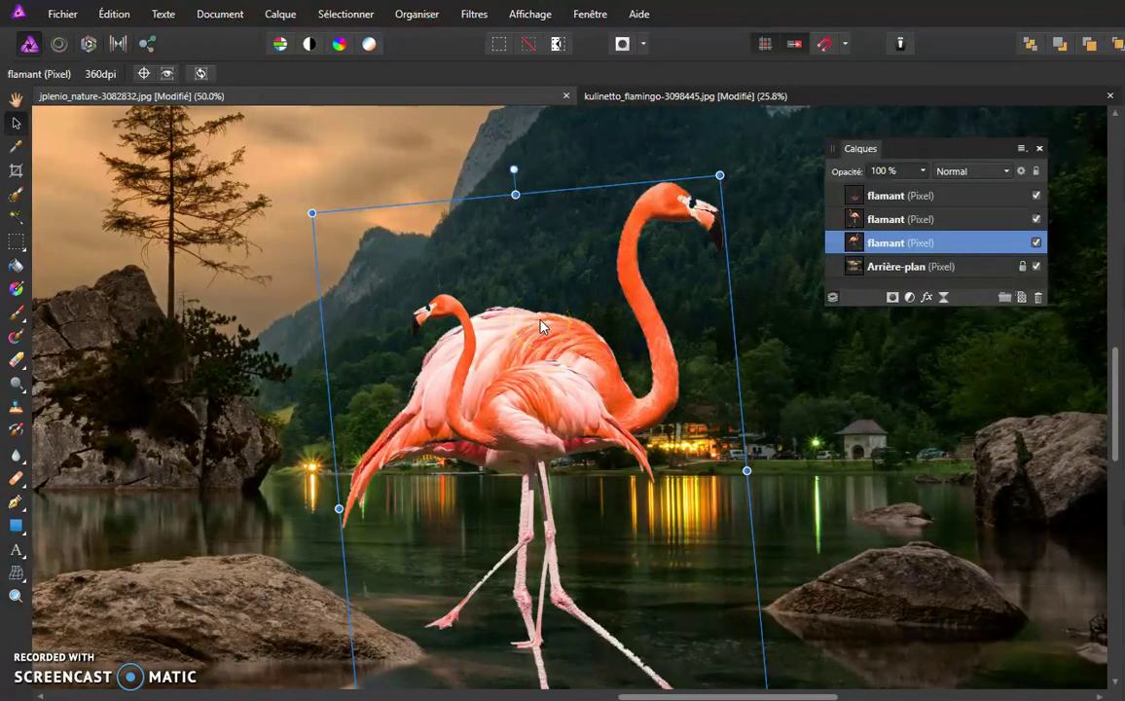
key(ctrl+0)
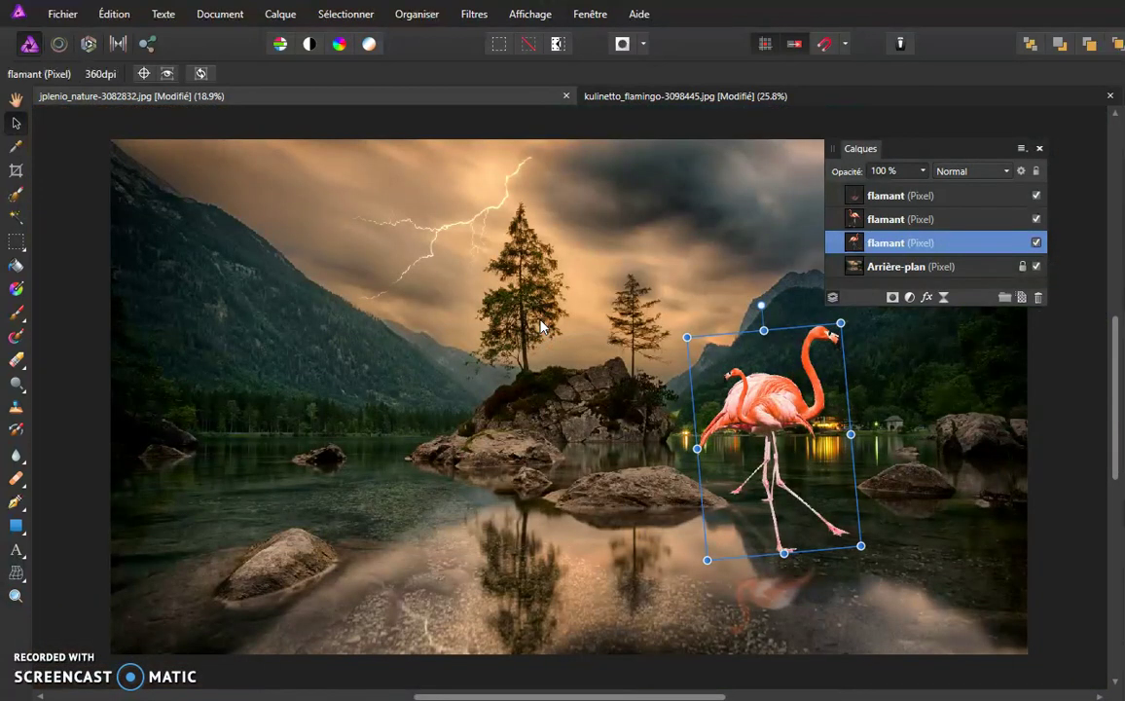
mouse_move(772, 386)
mouse_down()
mouse_move(287, 389)
mouse_move(235, 402)
mouse_up()
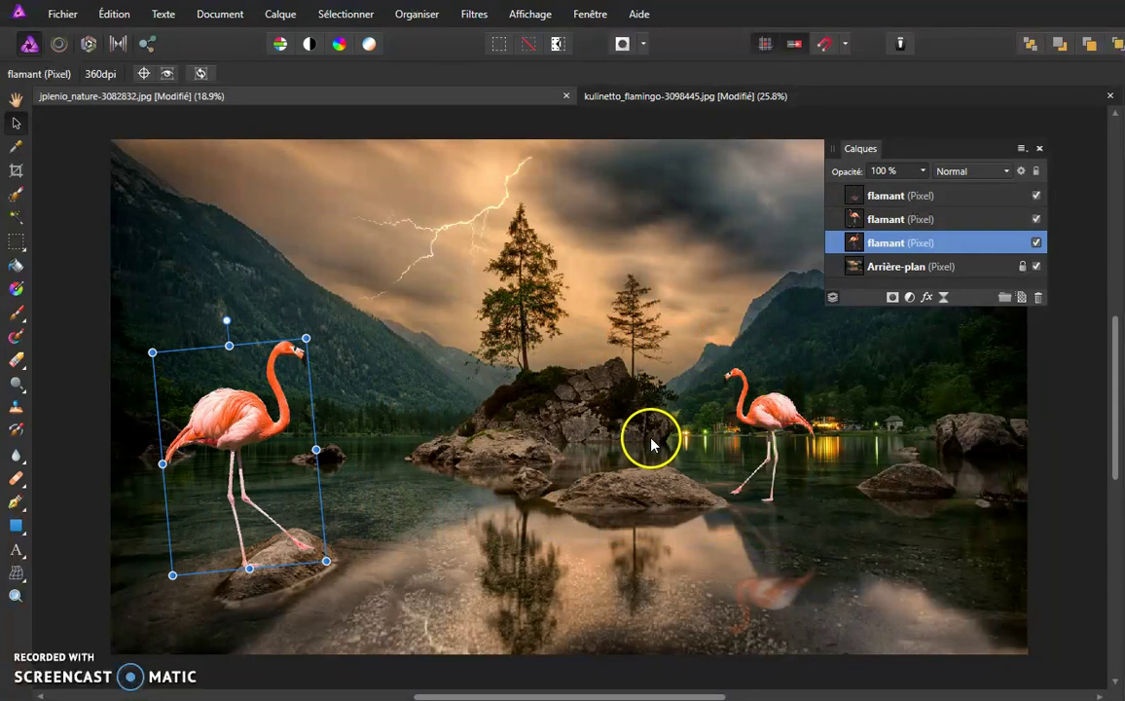
key(ctrl+v)
Shrink the pasted flamingo, set it on the central rock, and enlarge the layers list.
mouse_move(282, 195)
mouse_down()
mouse_move(366, 292)
mouse_move(636, 304)
mouse_up()
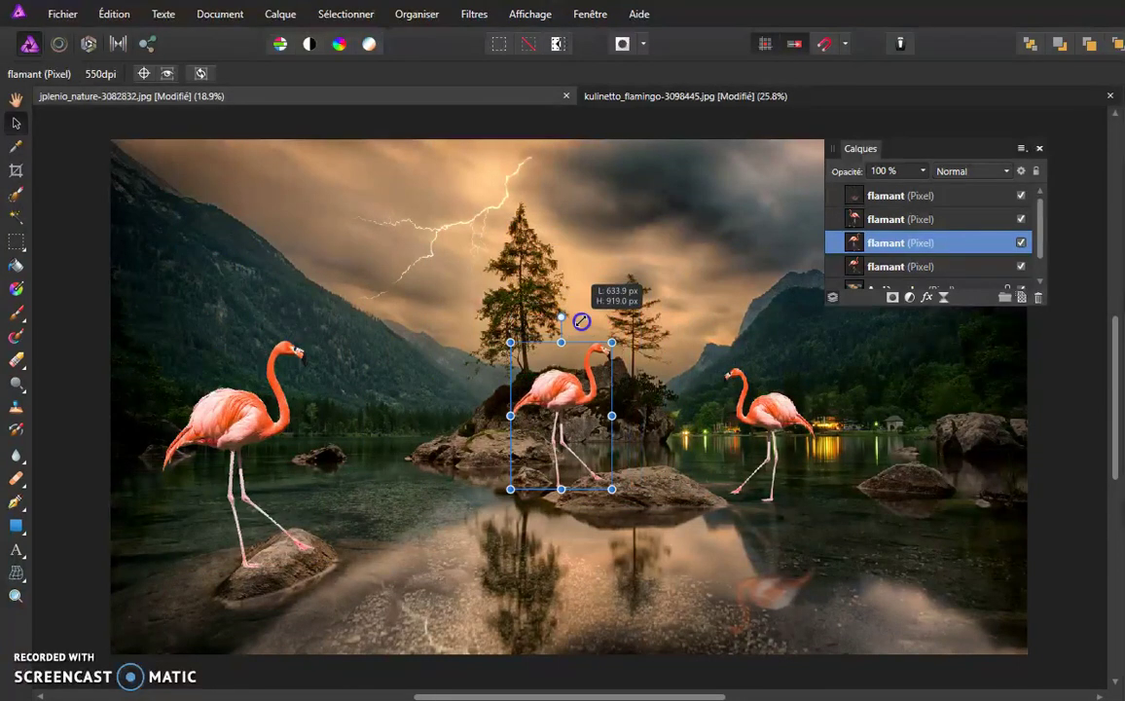
drag(615, 286, 600, 358)
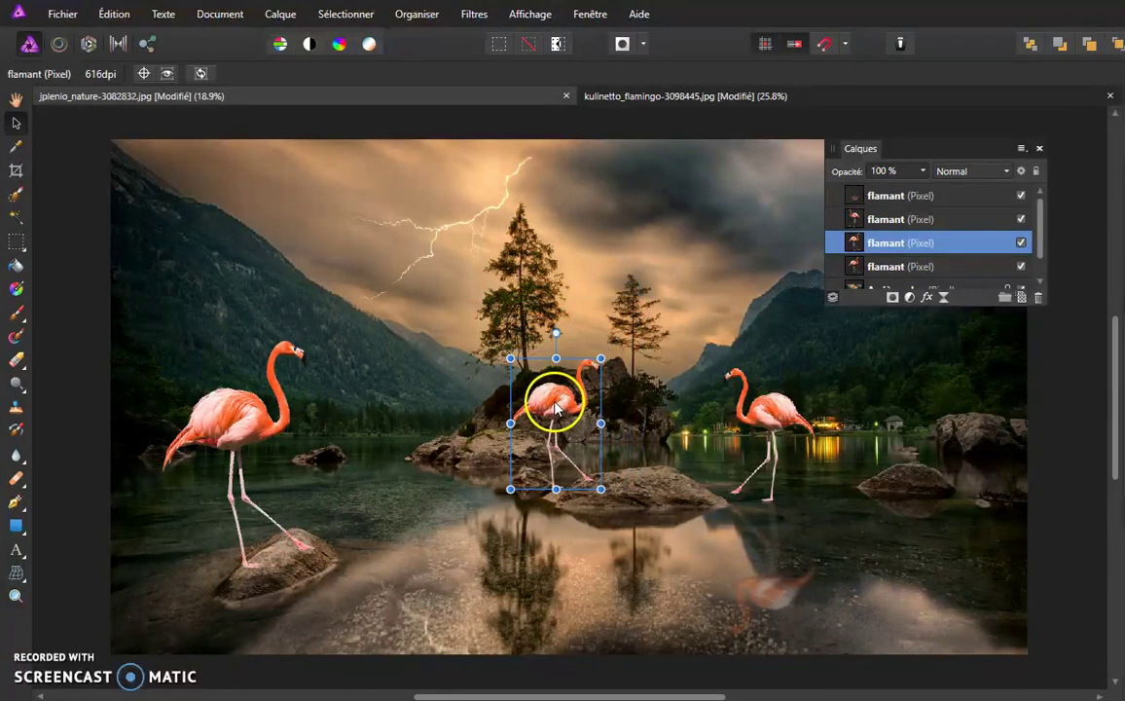
drag(555, 395, 609, 407)
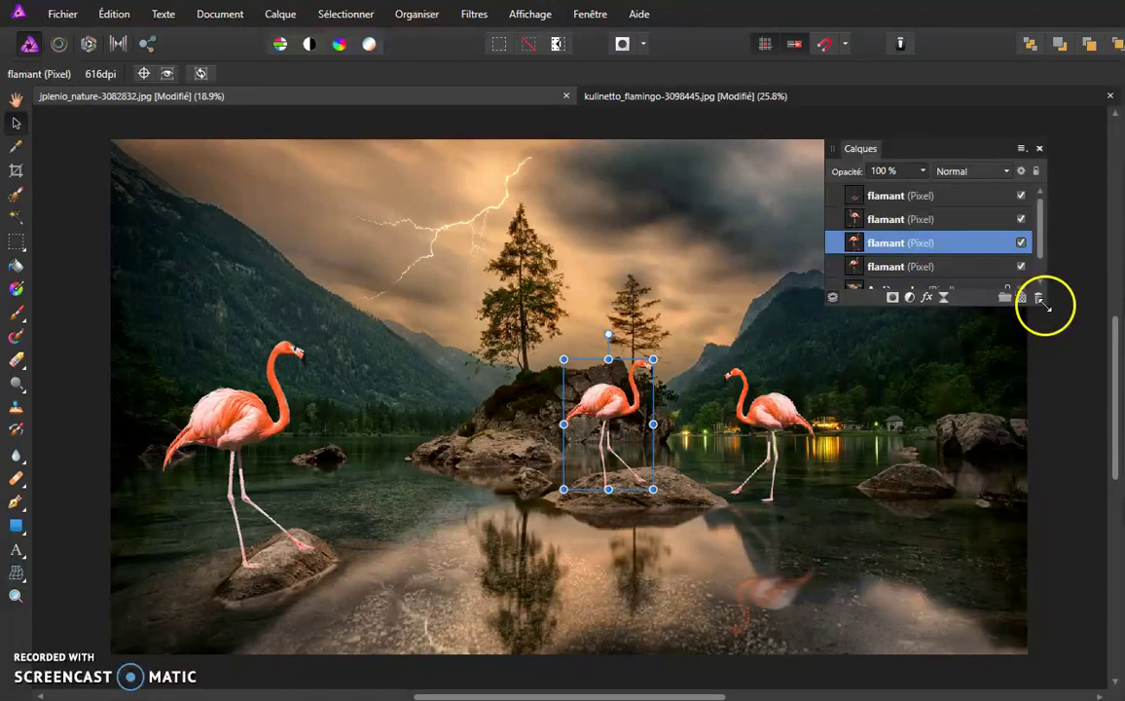
drag(1042, 303, 1055, 416)
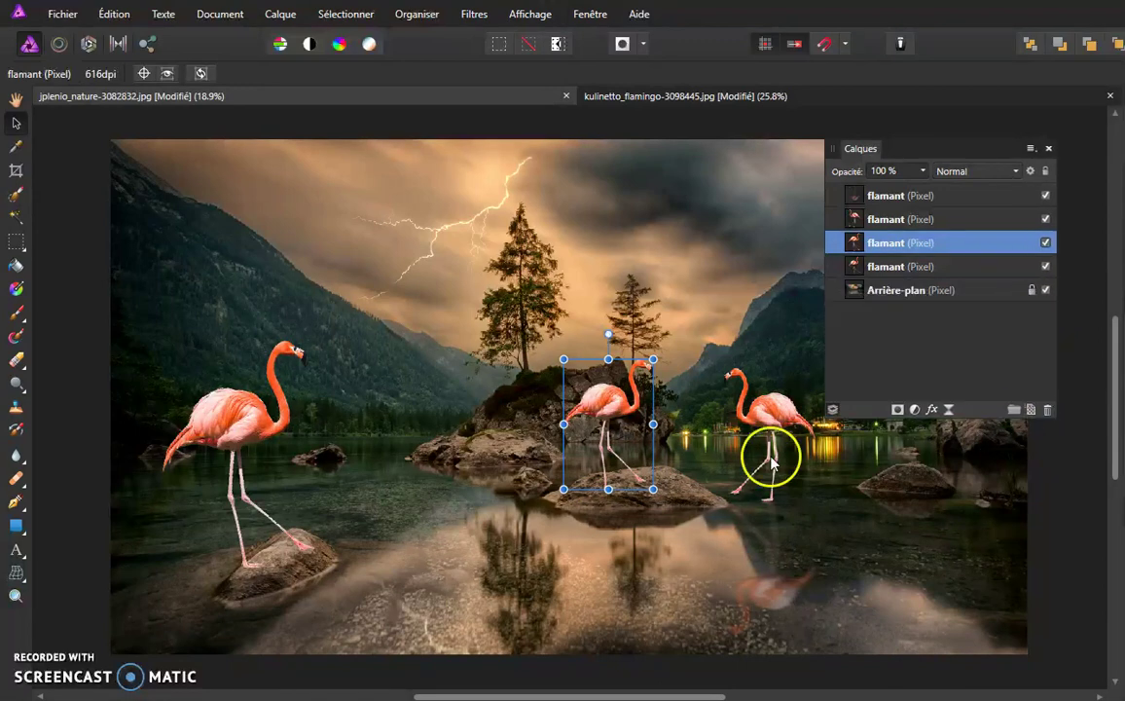
scroll(574, 409, up, 3)
Add a mask, nest it under the middle flamingo's layer, and select it for painting.
scroll(540, 382, up, 2)
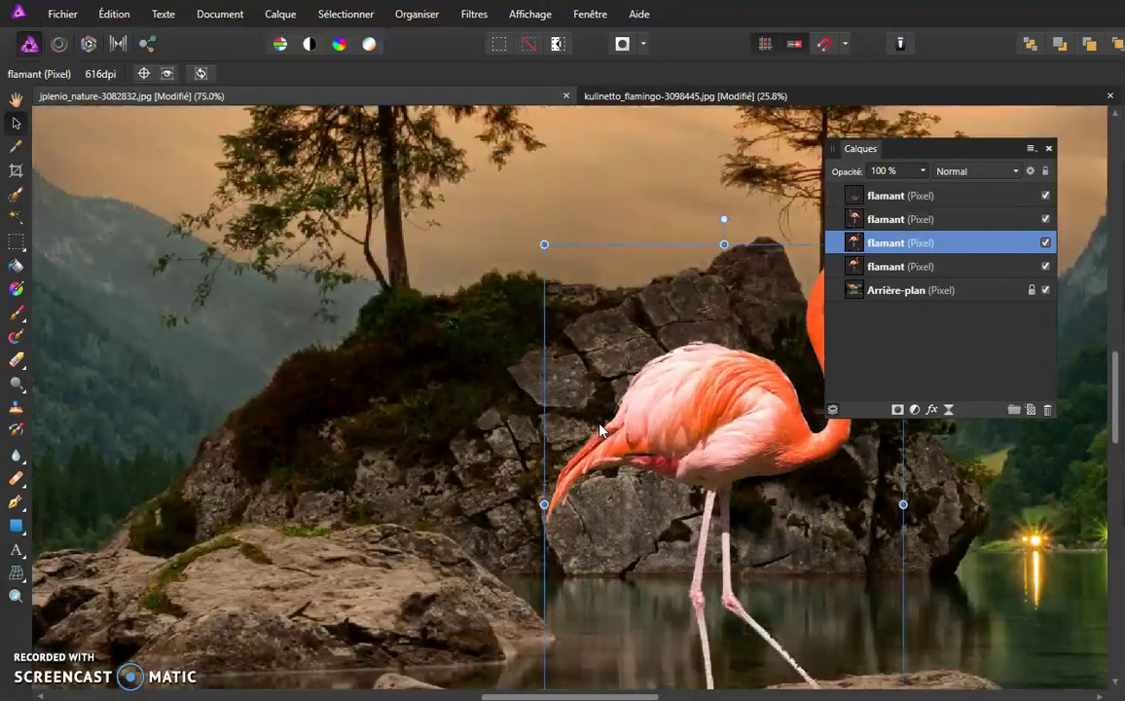
drag(739, 563, 469, 294)
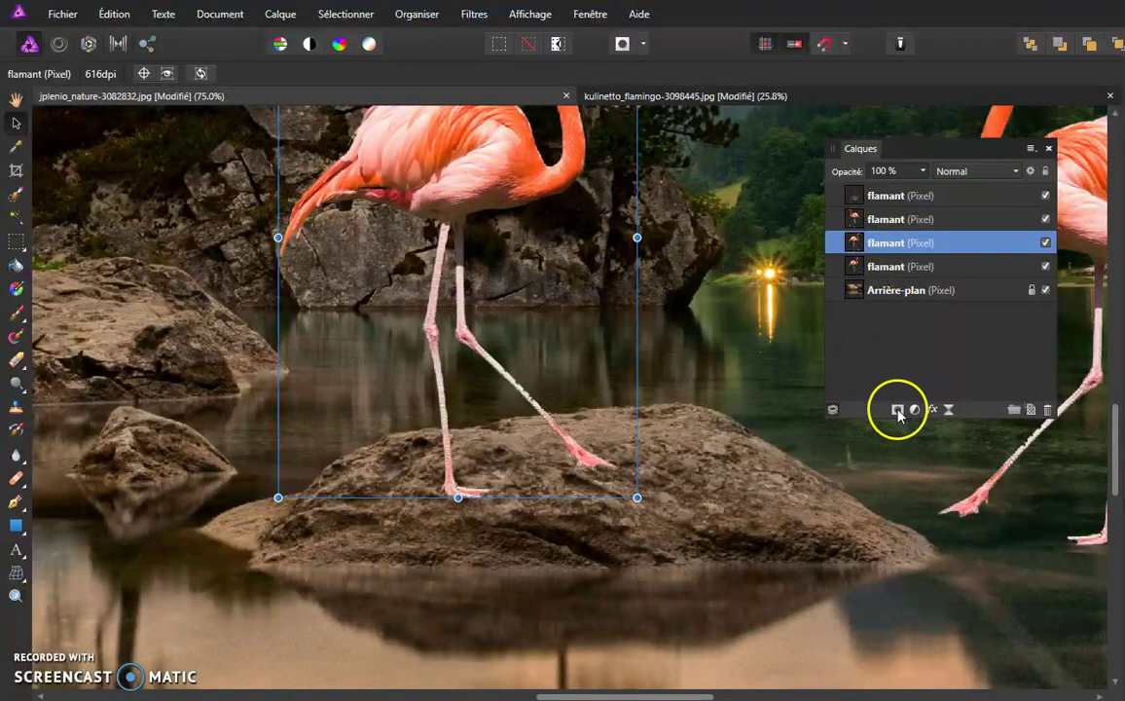
click(897, 410)
click(878, 245)
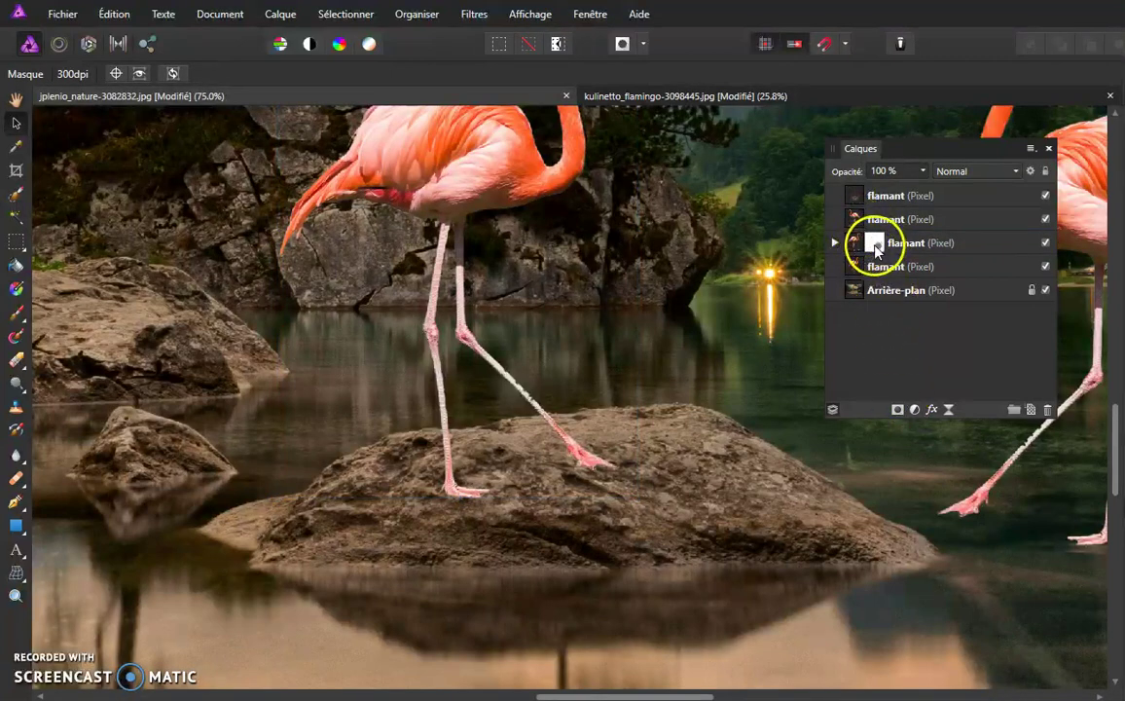
drag(876, 245, 856, 249)
drag(867, 244, 846, 246)
drag(915, 258, 877, 266)
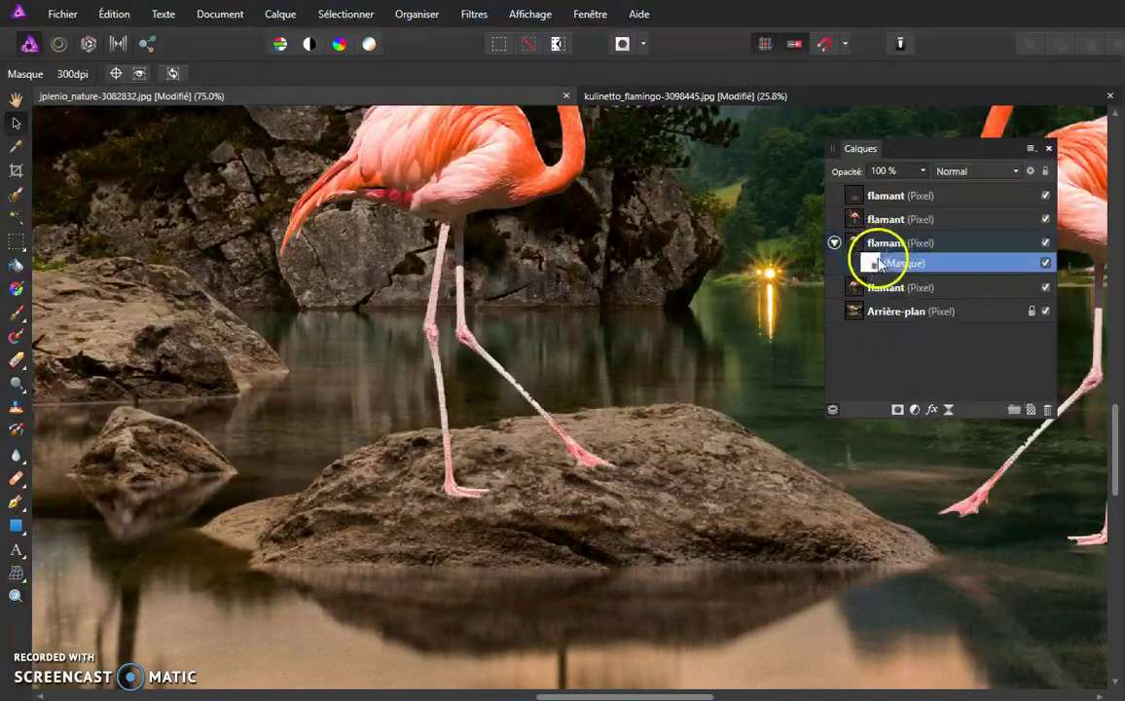
click(858, 268)
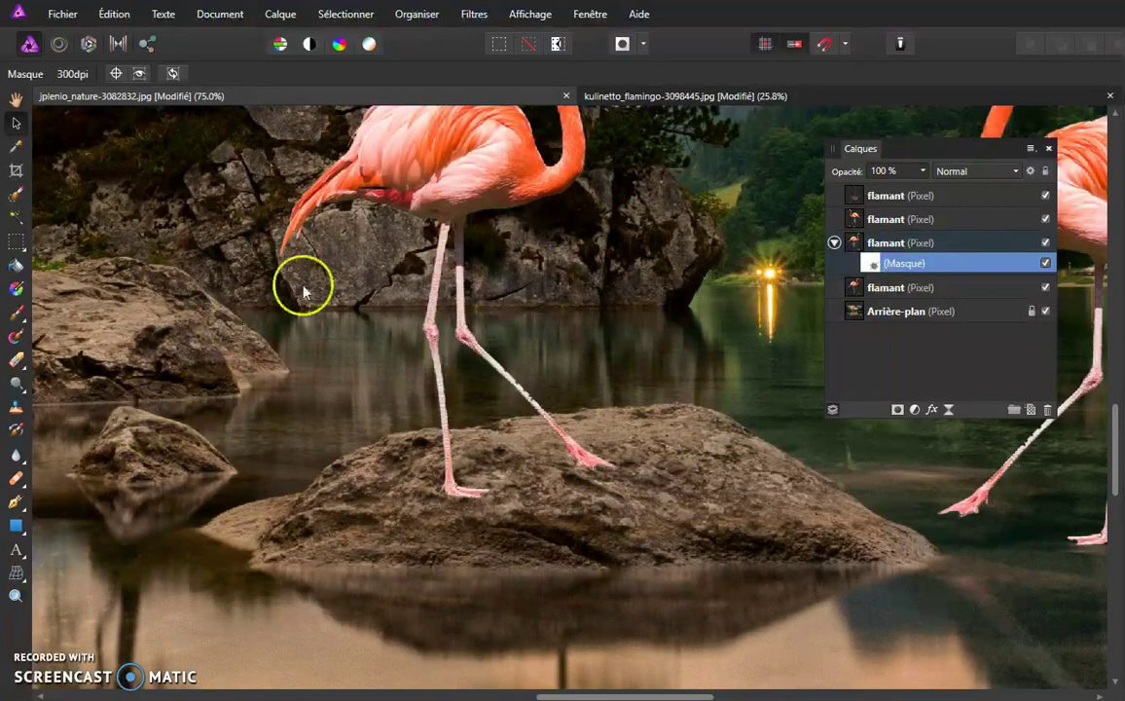
Switch to the Paint Brush and set its width (Épaisseur) to 53 px.
click(18, 314)
mouse_move(226, 296)
mouse_down()
mouse_move(467, 530)
mouse_move(464, 515)
mouse_move(481, 504)
mouse_up()
key(ctrl+z)
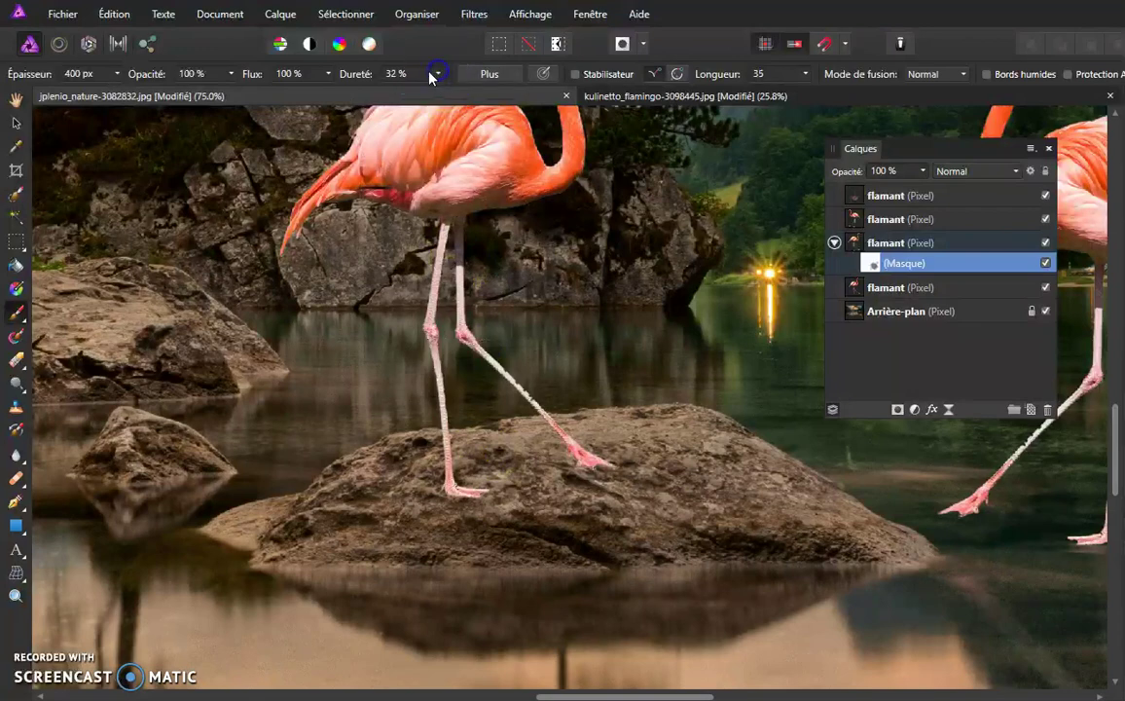
click(115, 75)
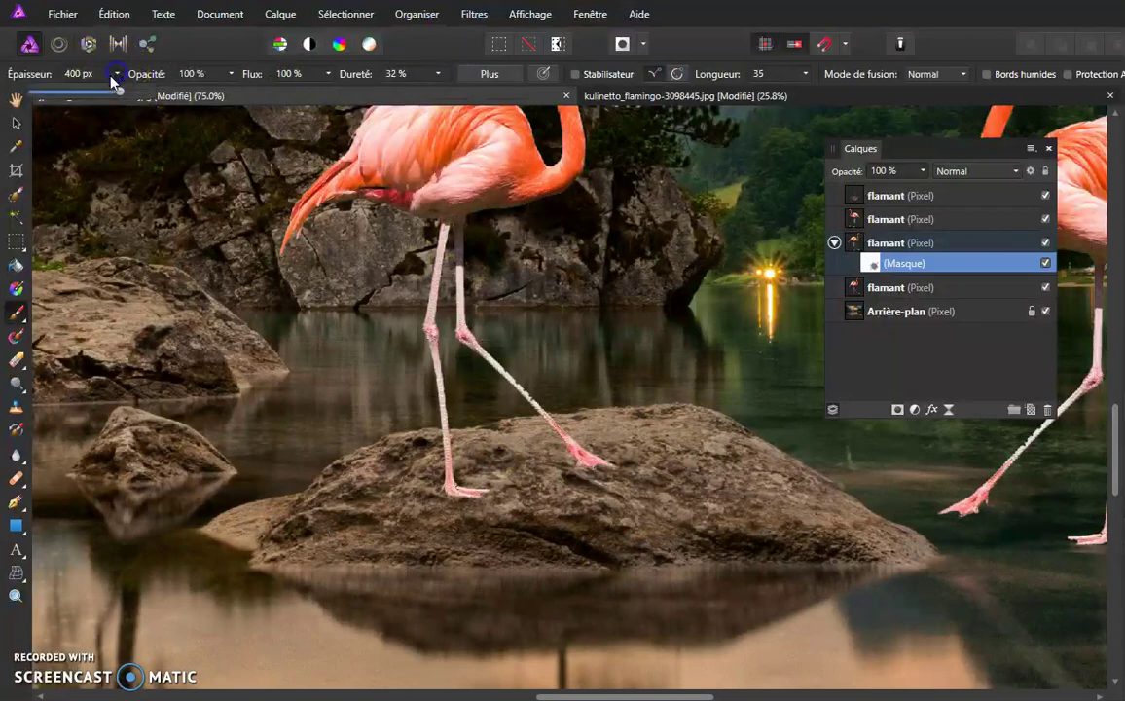
click(52, 94)
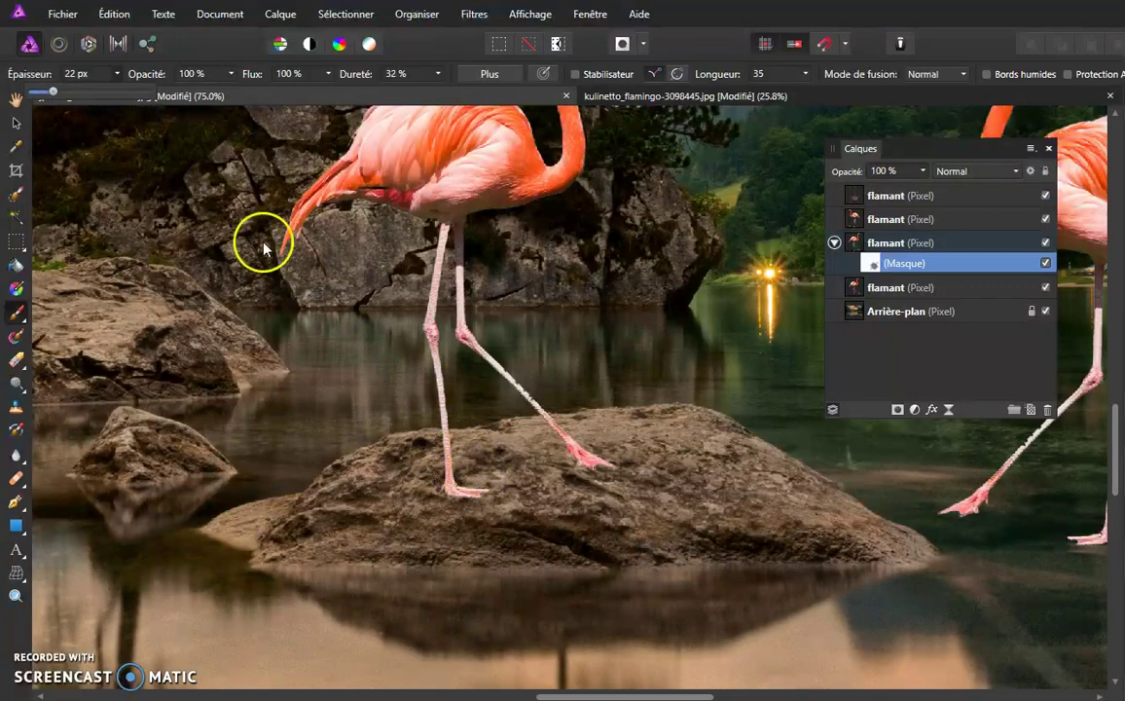
click(80, 91)
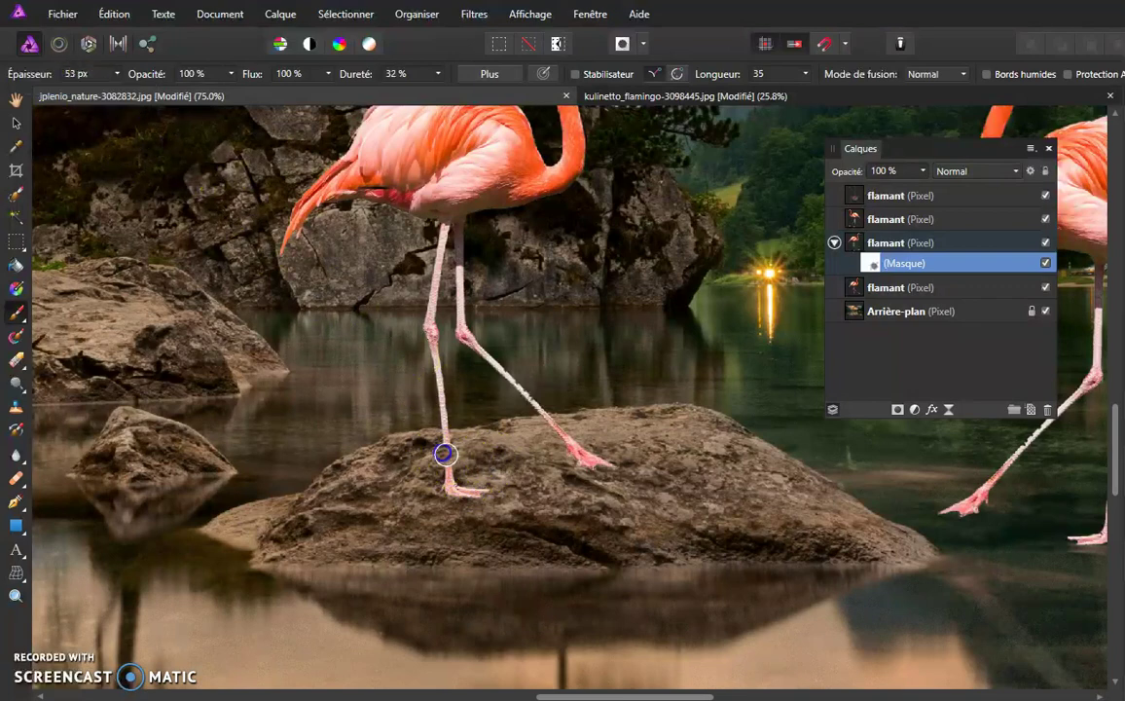
Paint black on the mask to hide the central flamingo's feet on the rock.
click(453, 456)
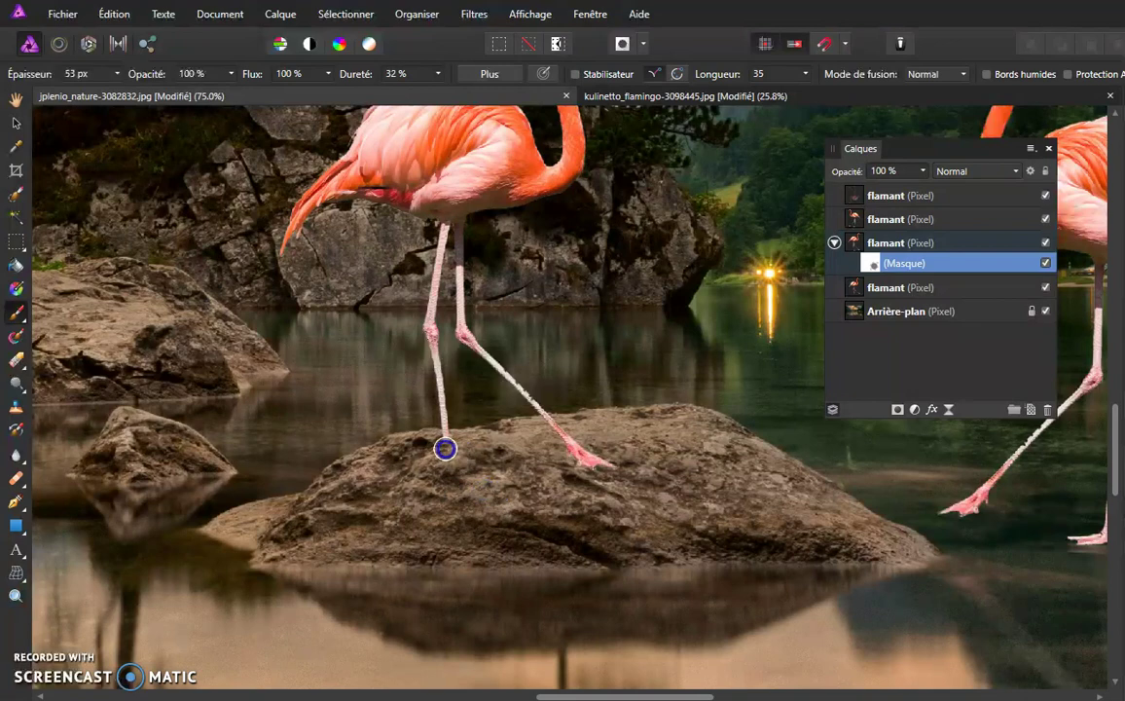
drag(569, 447, 553, 439)
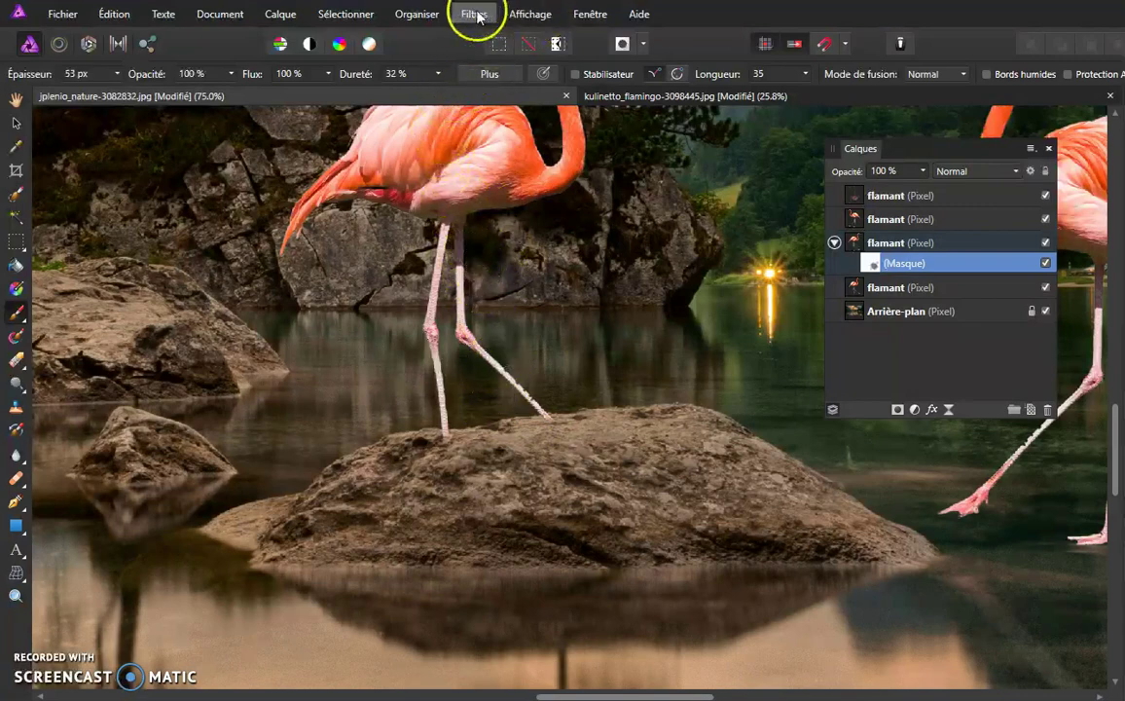
click(528, 14)
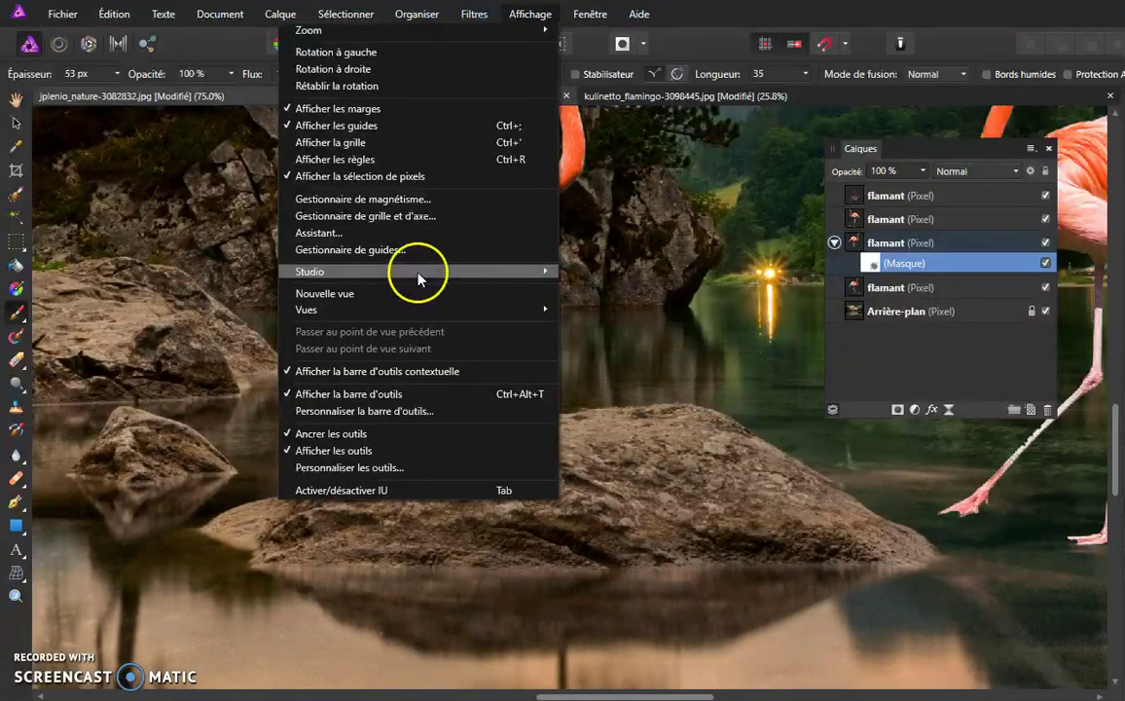
mouse_move(350, 272)
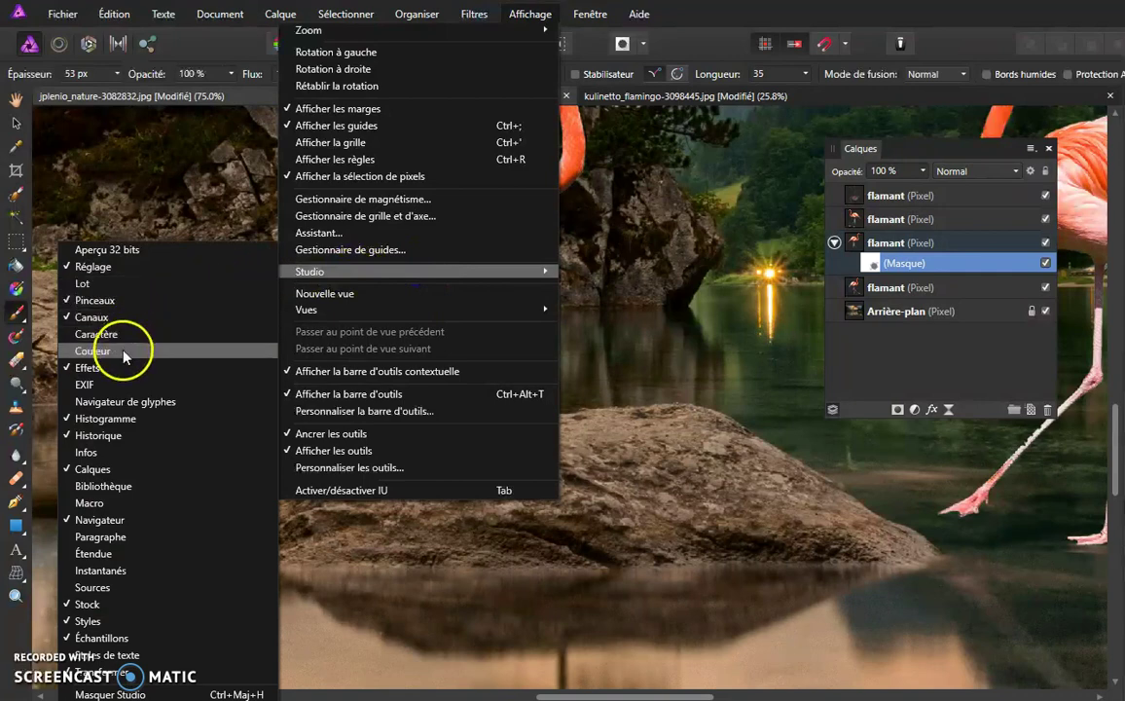
Show the Couleur panel off the layer list and mask the other lower leg.
click(124, 356)
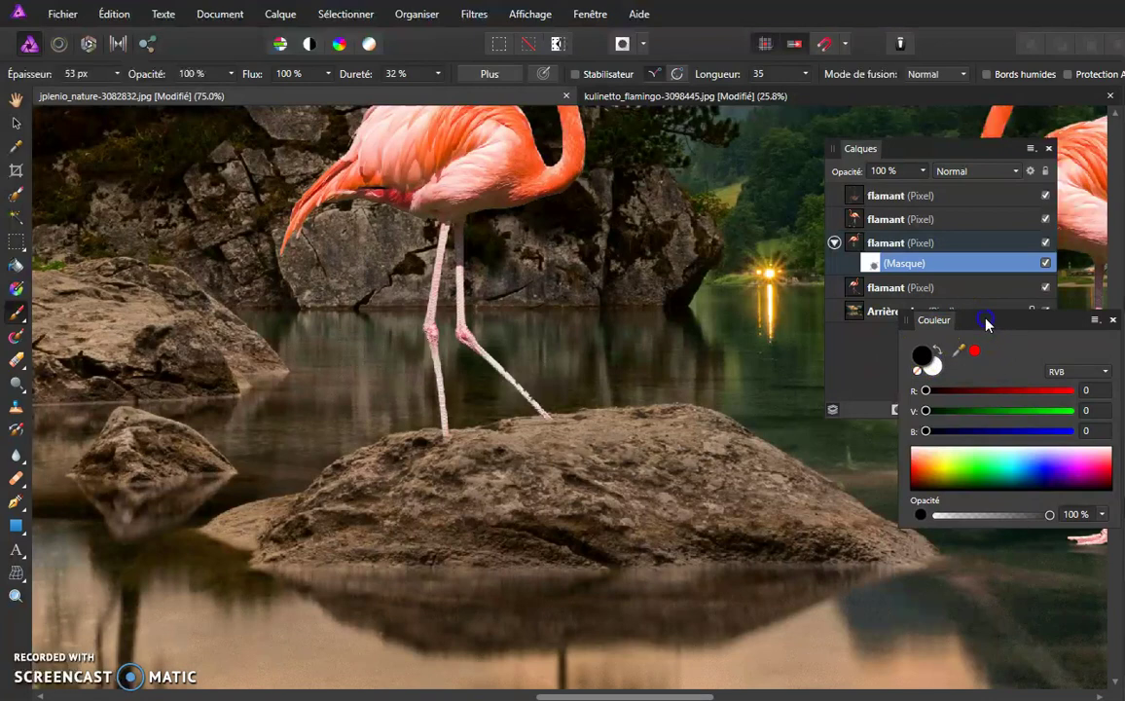
drag(986, 323, 965, 360)
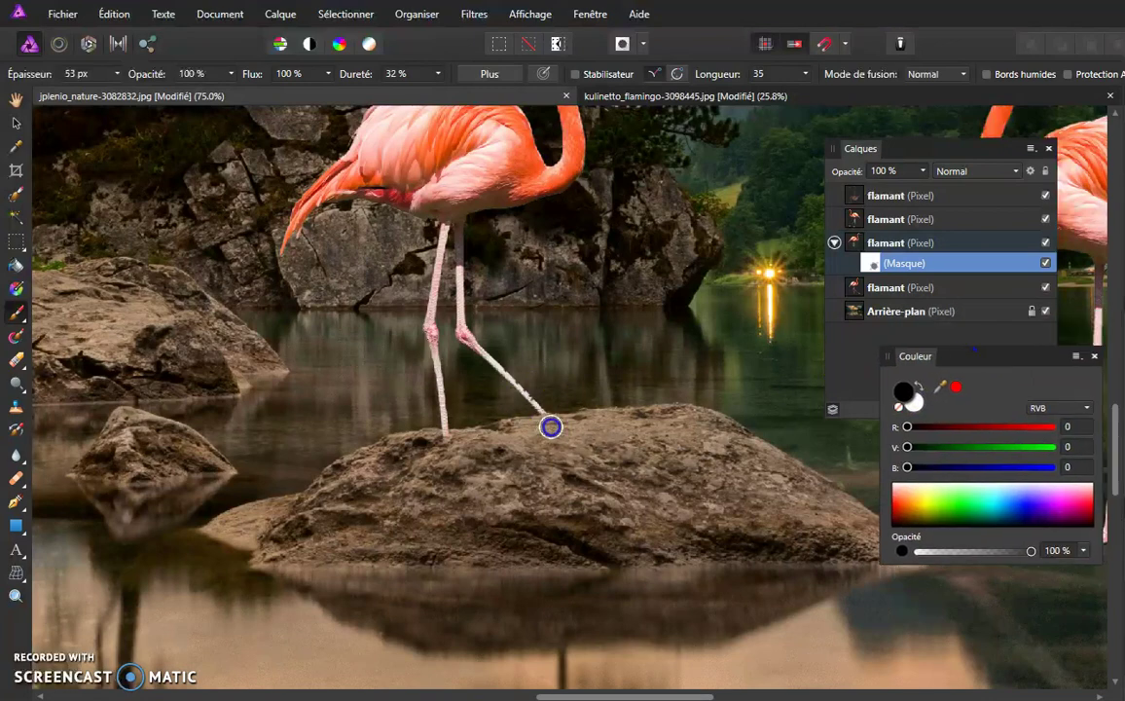
click(445, 445)
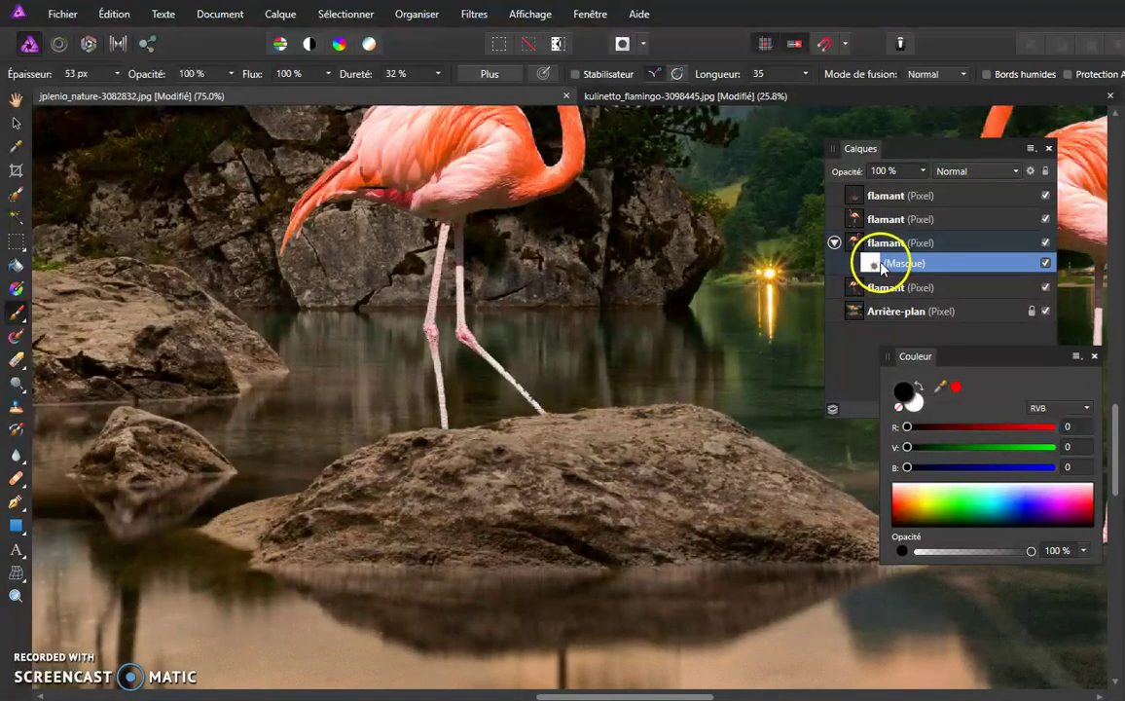
drag(452, 406, 531, 393)
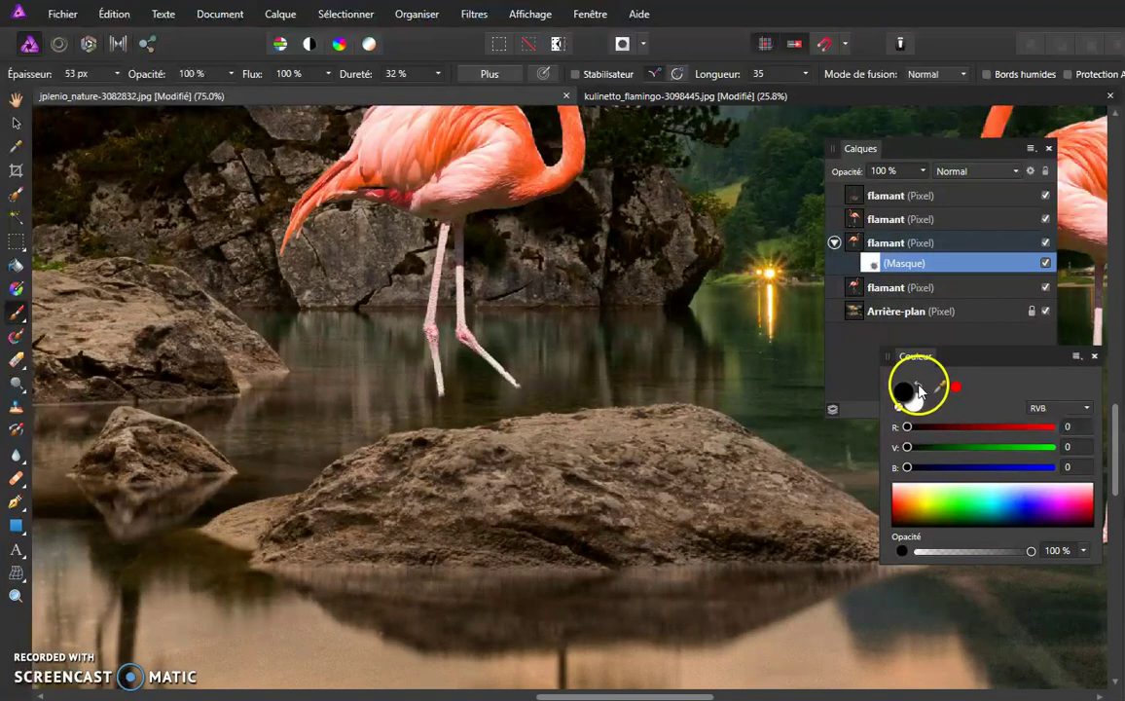
Swap to white, repaint the lower legs down to the rock, and fit the image in view.
click(919, 385)
click(904, 395)
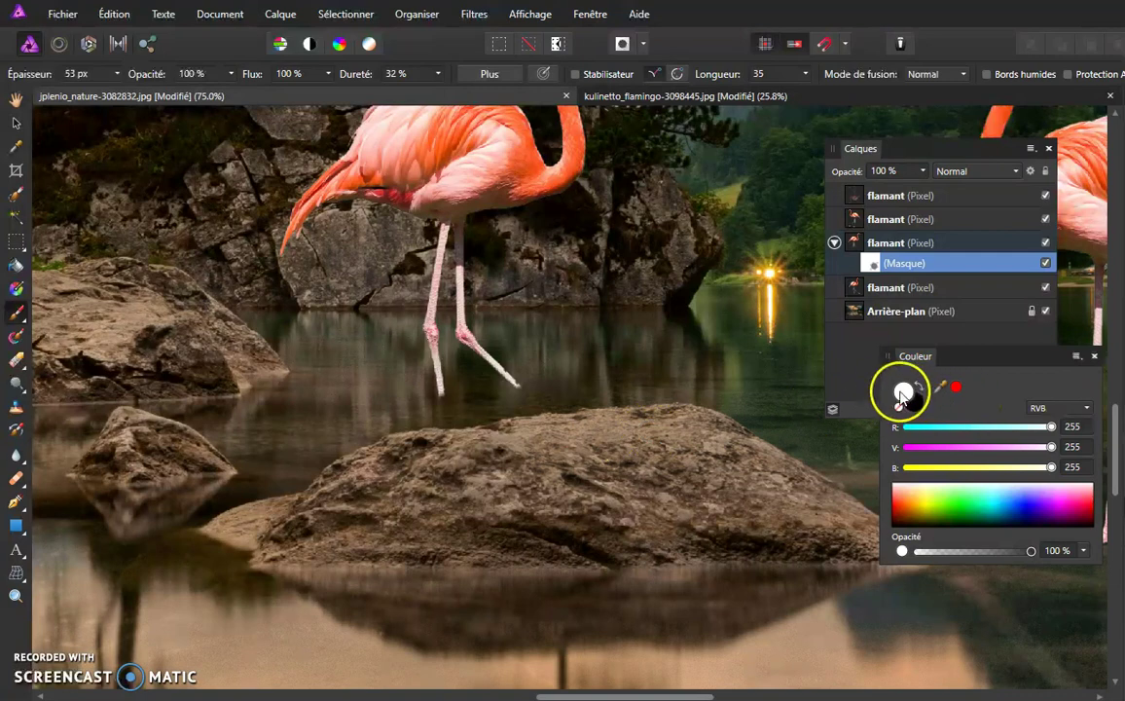
drag(437, 385, 438, 399)
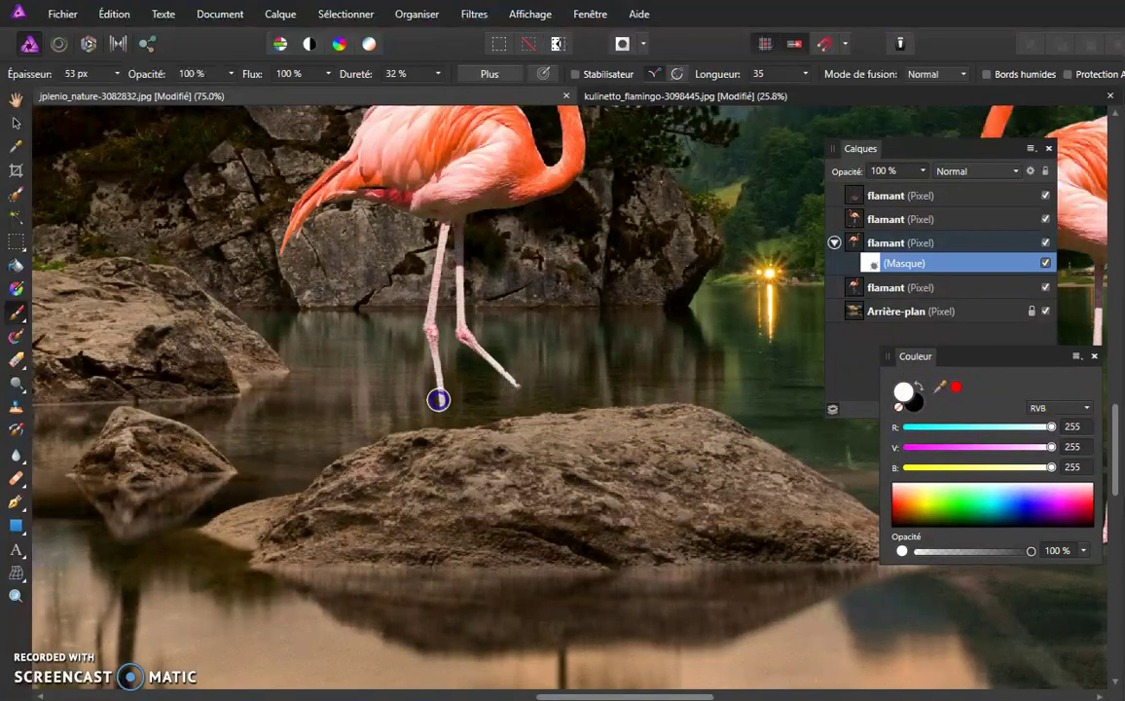
drag(551, 379, 445, 421)
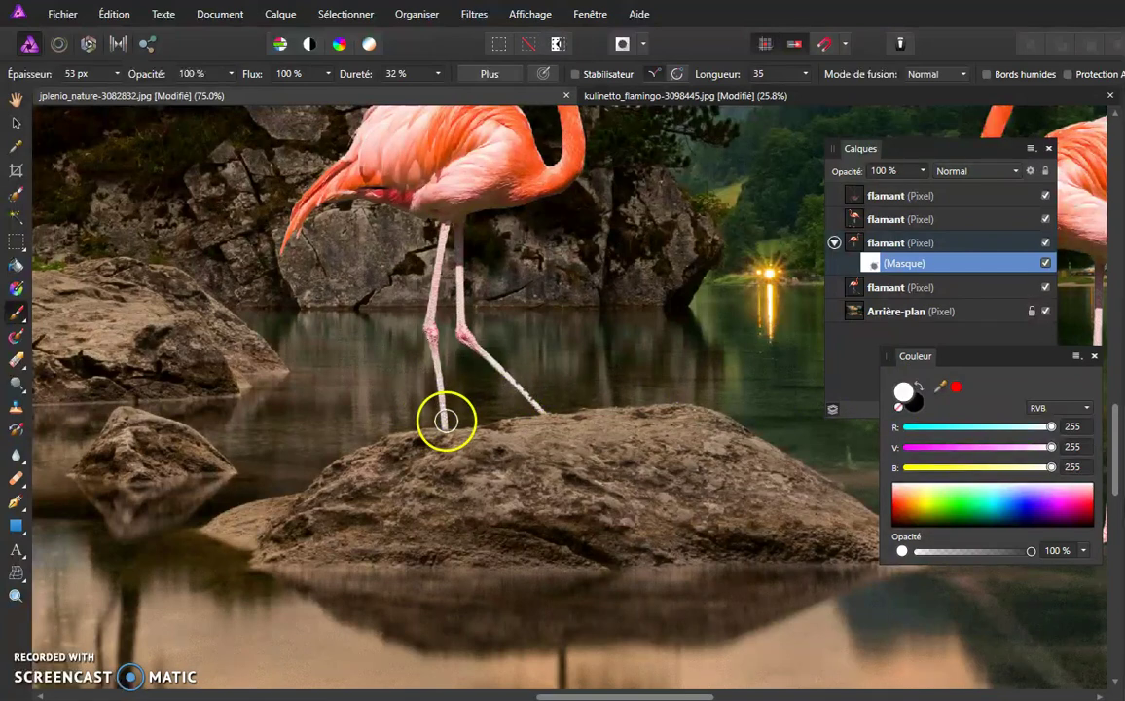
drag(658, 399, 722, 371)
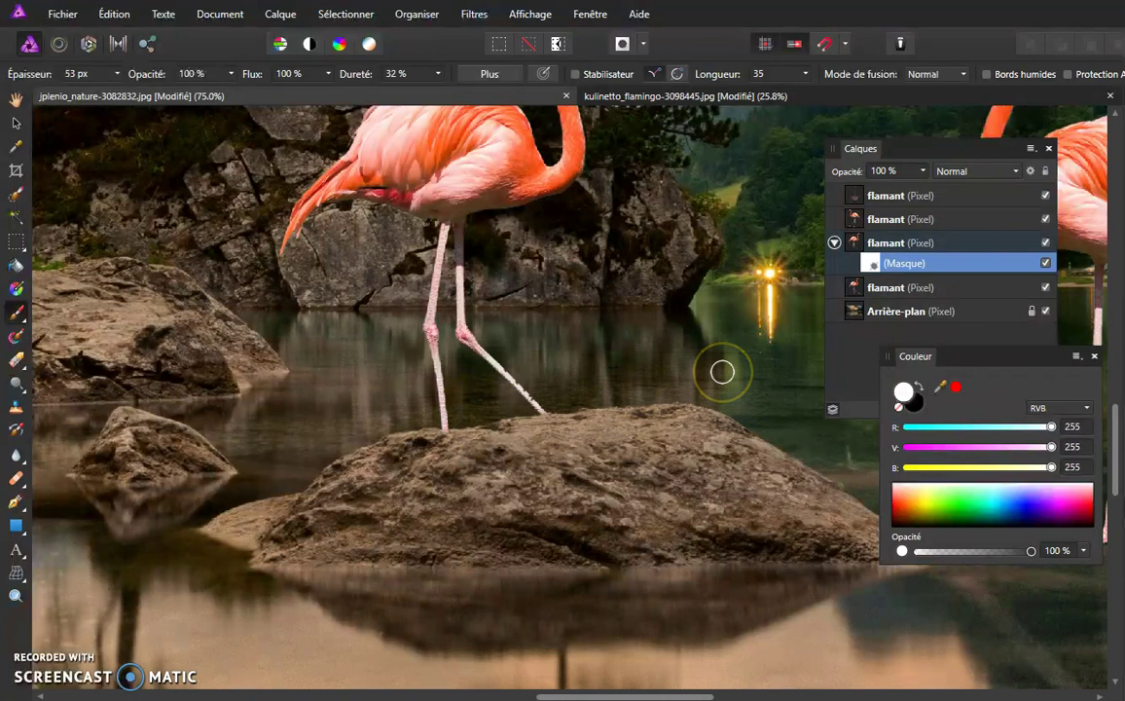
key(ctrl+0)
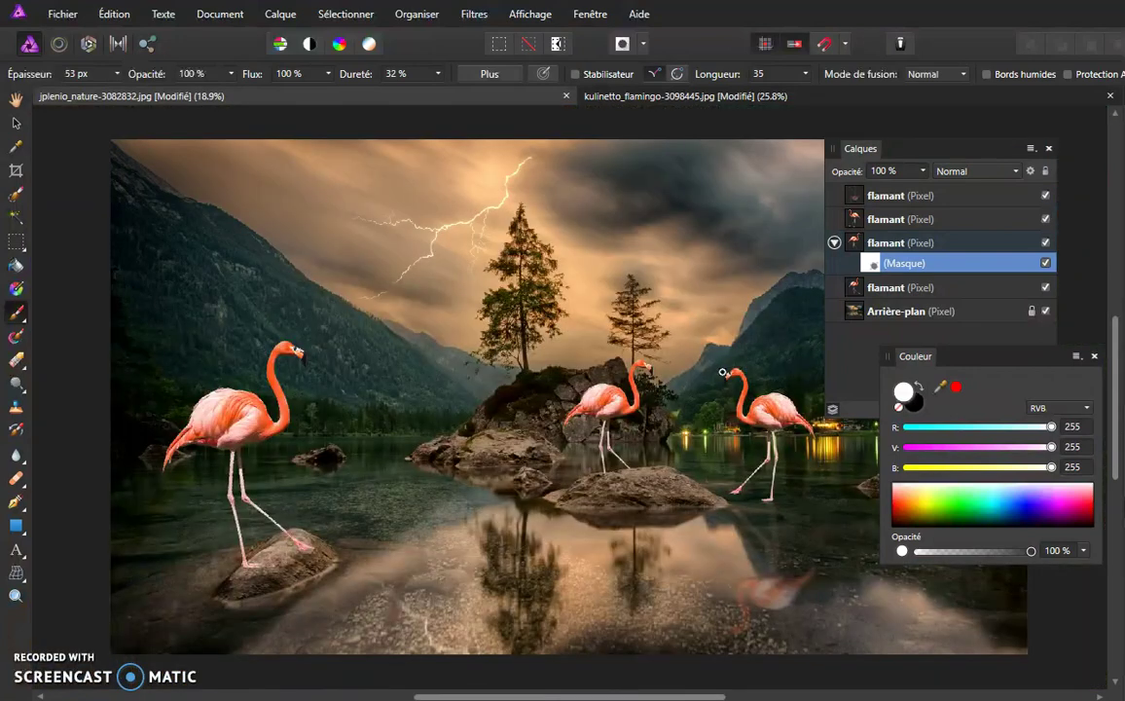
Dock the Couleur and Calques panels at the right side, clear of the flamingos.
mouse_move(565, 383)
mouse_down()
mouse_move(593, 502)
mouse_move(585, 450)
mouse_move(524, 488)
mouse_move(661, 410)
mouse_up()
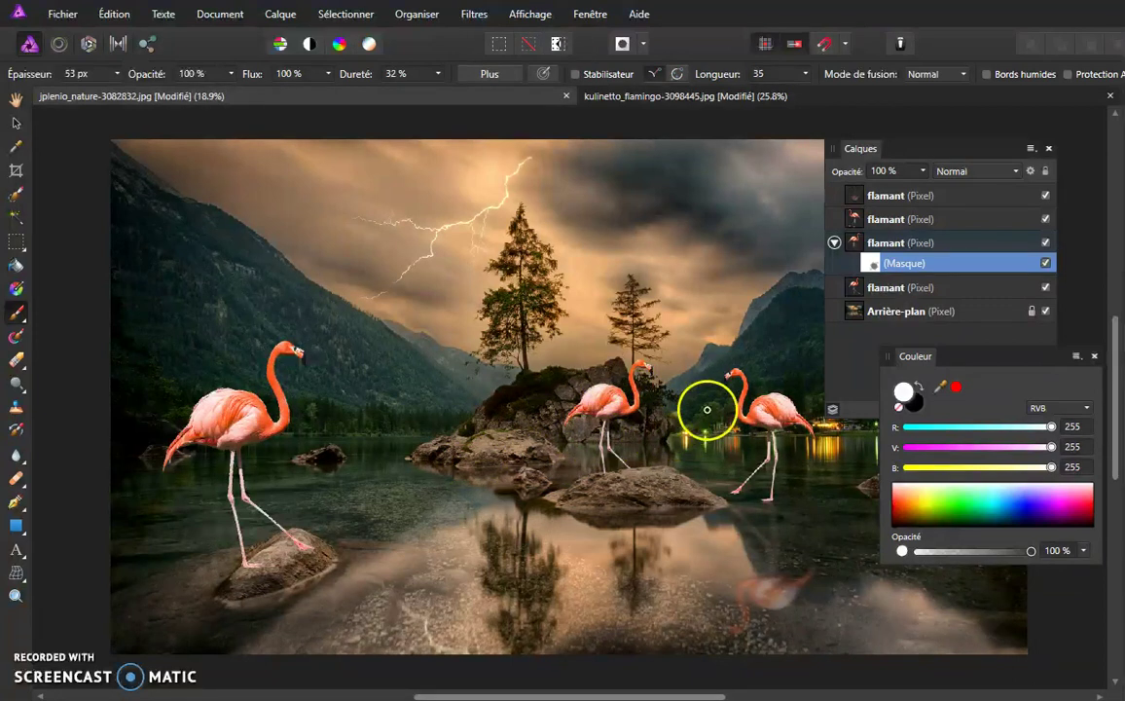
drag(999, 359, 973, 521)
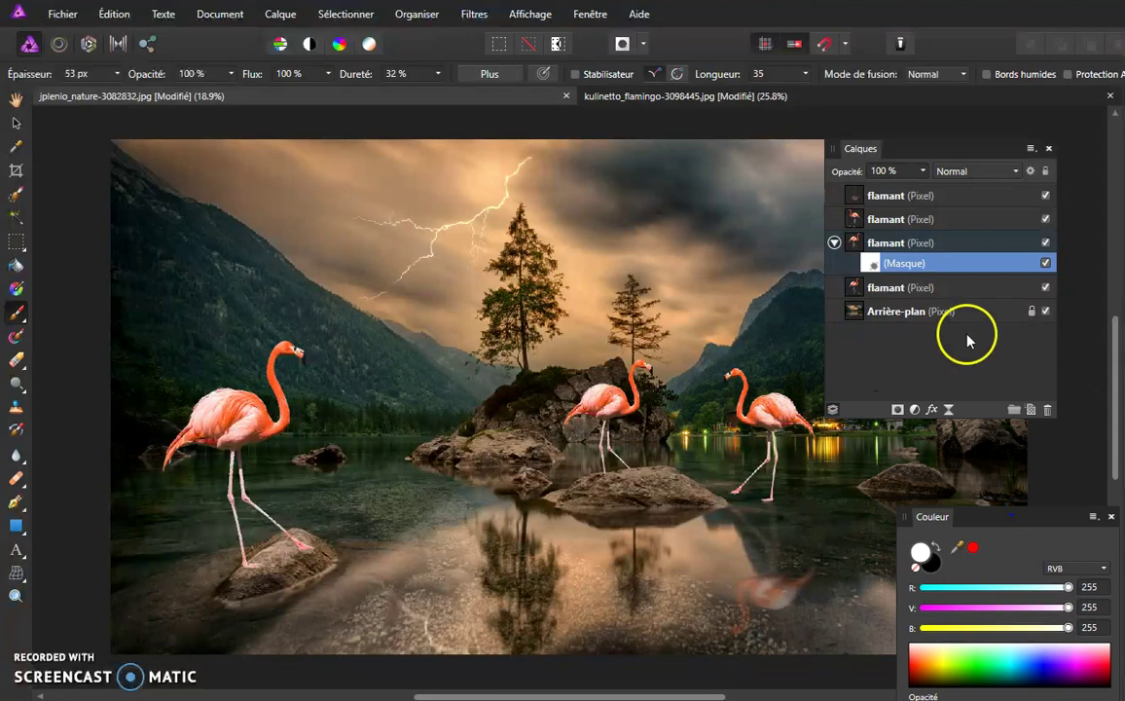
drag(927, 150, 1013, 121)
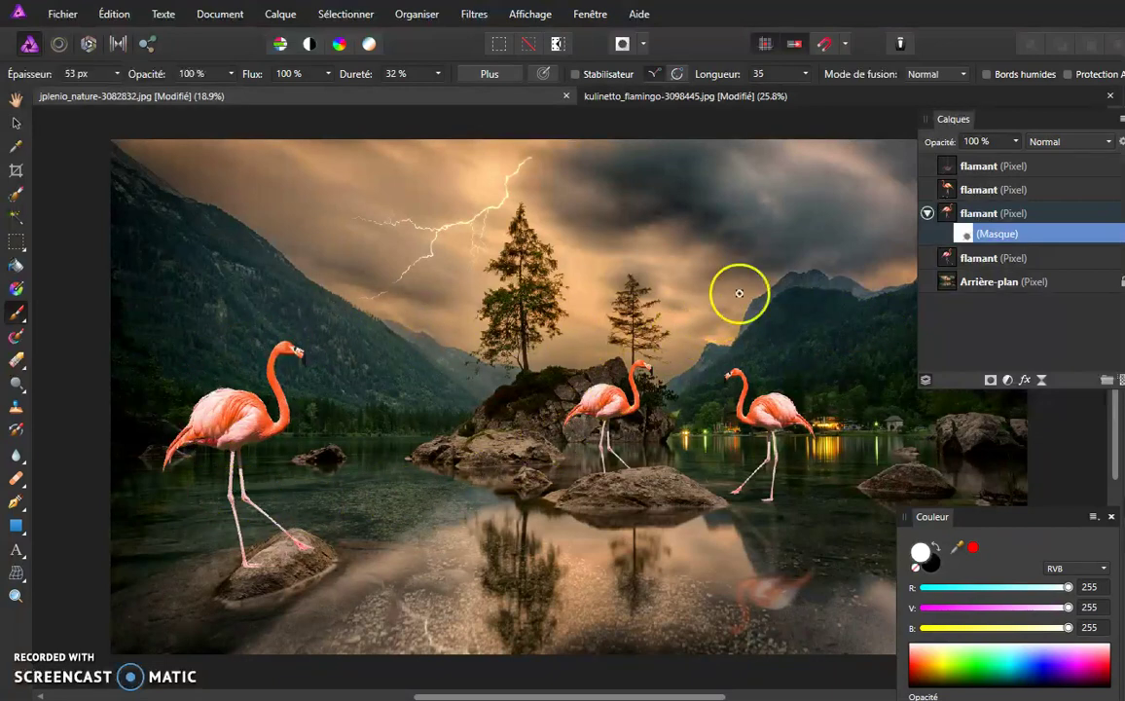
drag(1012, 118, 968, 118)
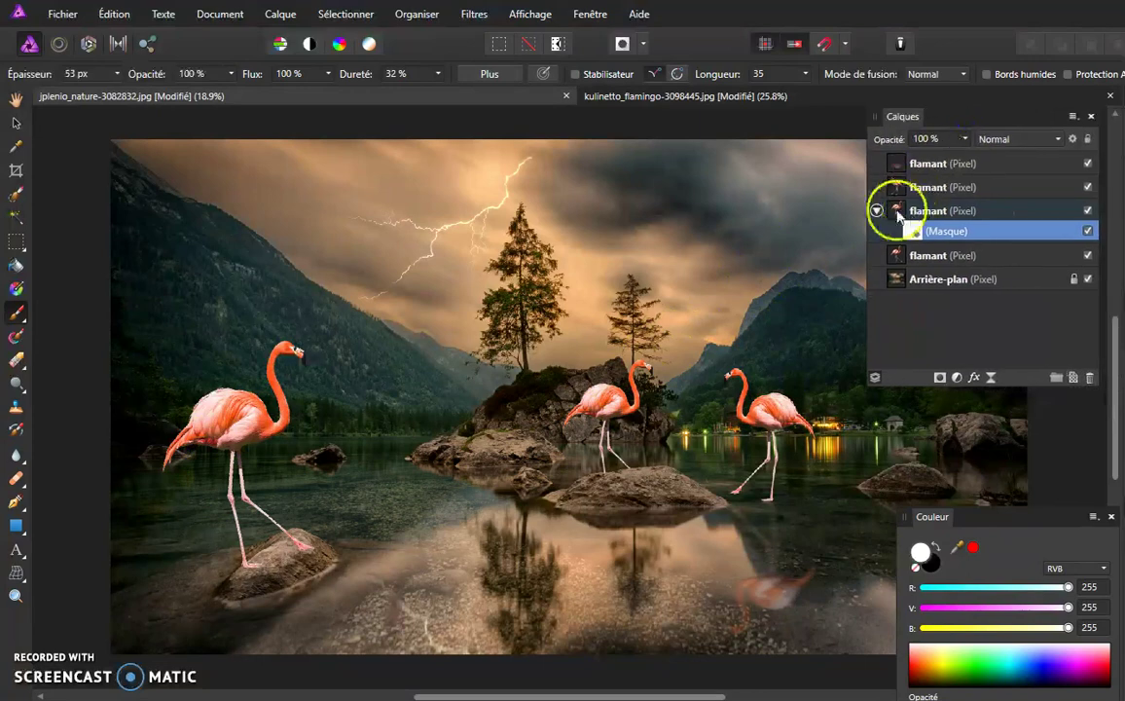